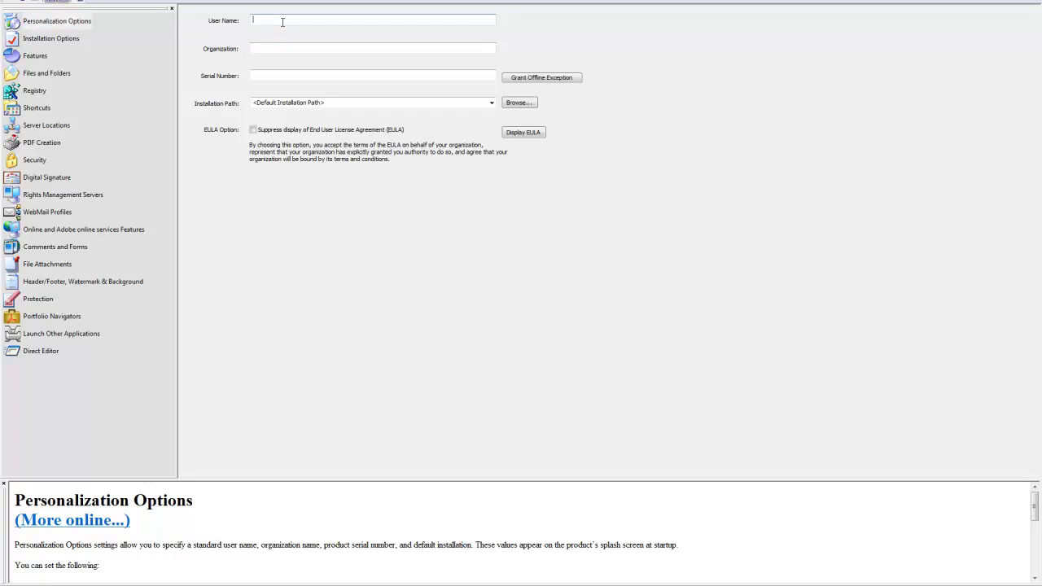
# Set both the user name and the organization to Global Corp User in the personalization options
pyautogui.write('Global CorpUser')
pyautogui.press('Tab')
pyautogui.write('Global Corp')
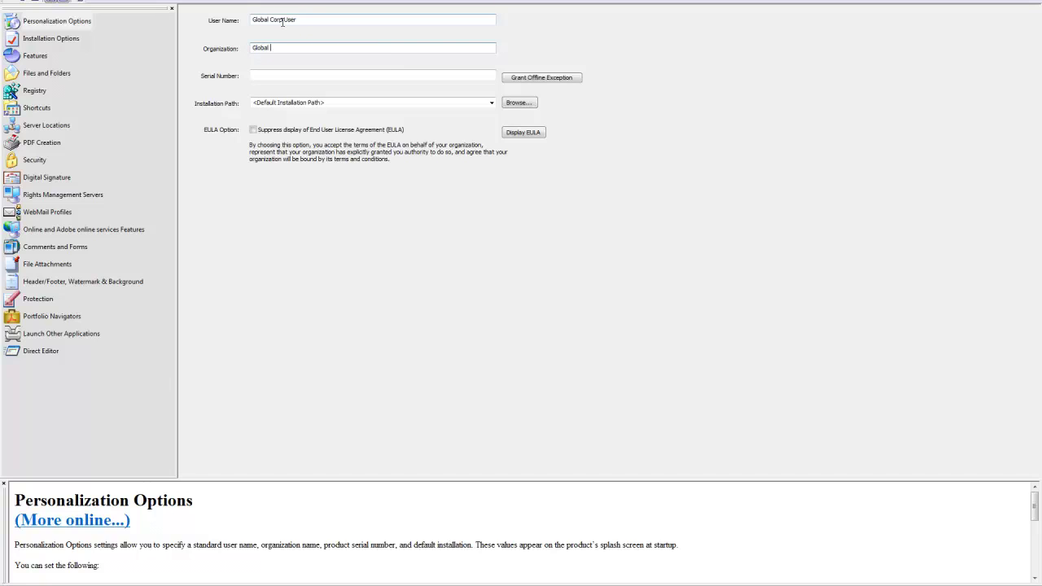
pyautogui.write(' User')
# Paste the product serial number and grant it an offline exception
pyautogui.press('Tab')
pyautogui.hotkey('ctrl', 'v')
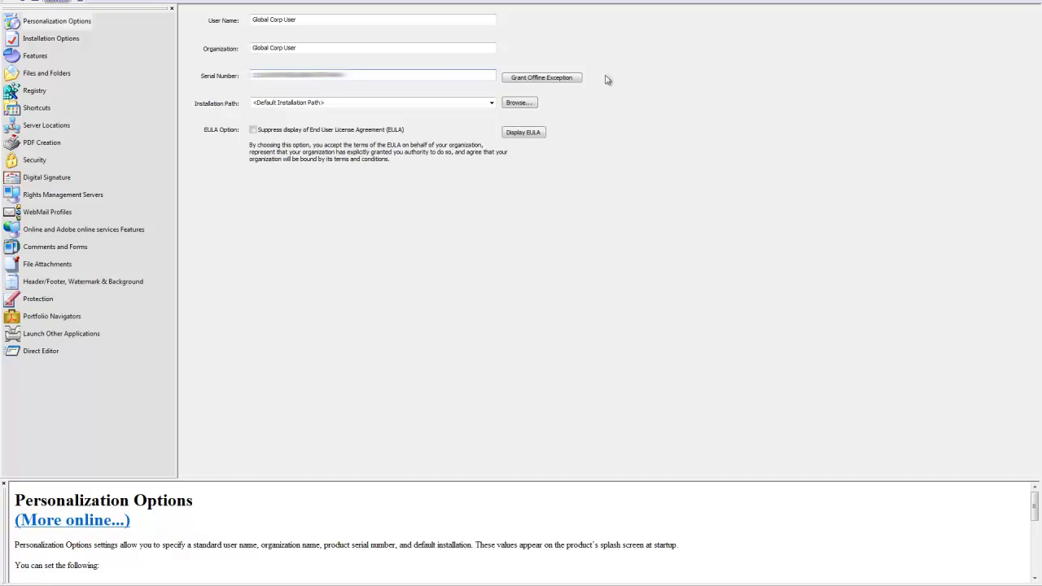
pyautogui.click(563, 81)
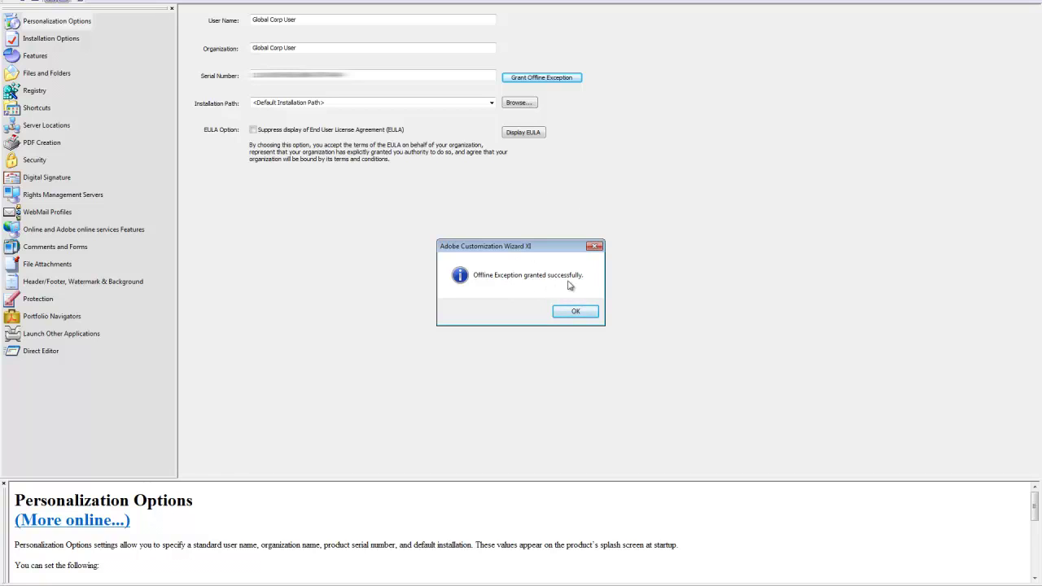
pyautogui.click(592, 315)
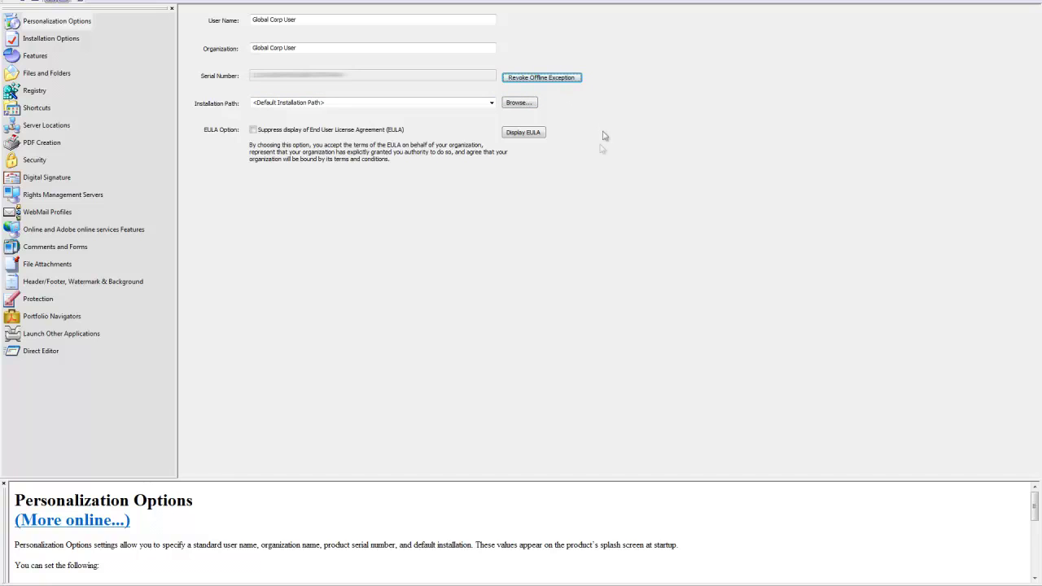
# Suppress the display of the End User License Agreement and view the EULA text
pyautogui.click(254, 131)
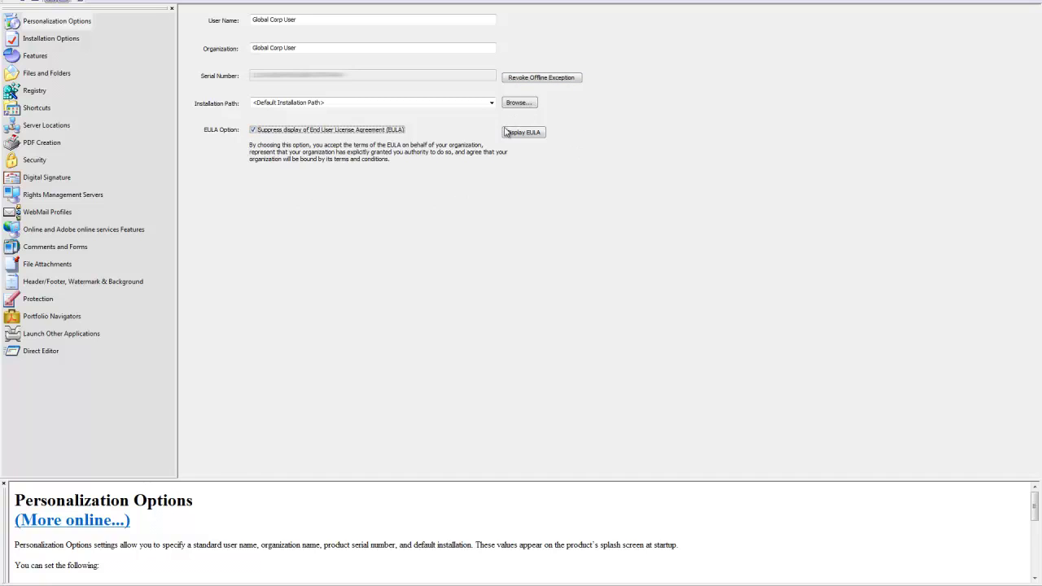
pyautogui.click(531, 135)
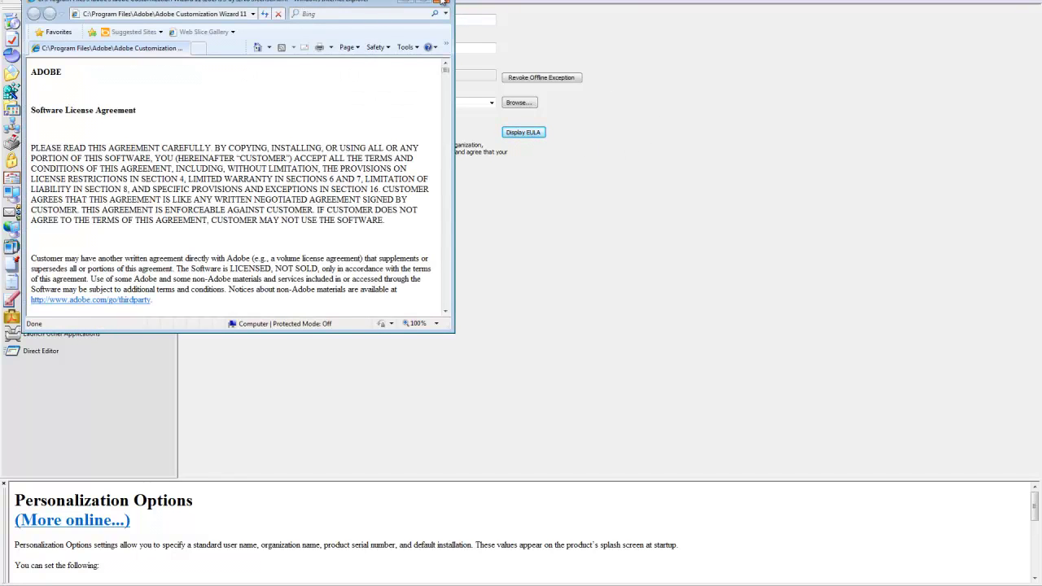
pyautogui.click(443, 2)
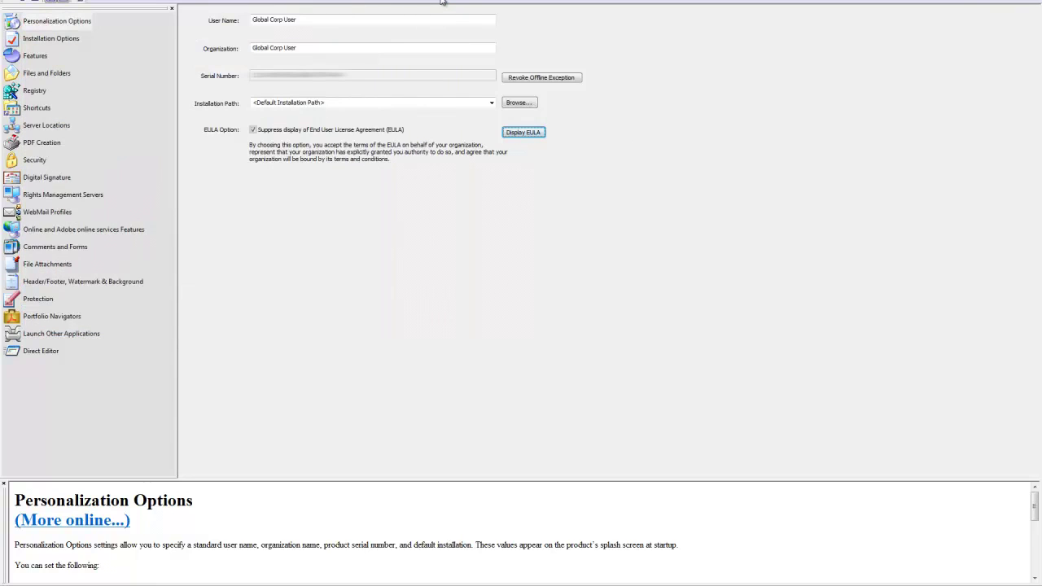
# In the installation options, make Acrobat the default PDF viewer and have all versions of Reader removed
pyautogui.click(71, 38)
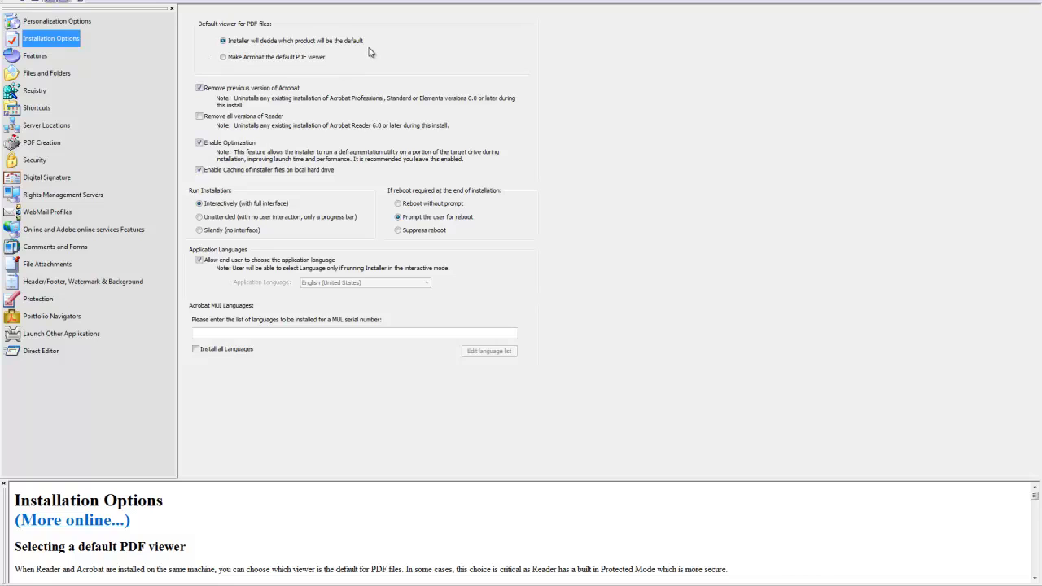
pyautogui.click(223, 57)
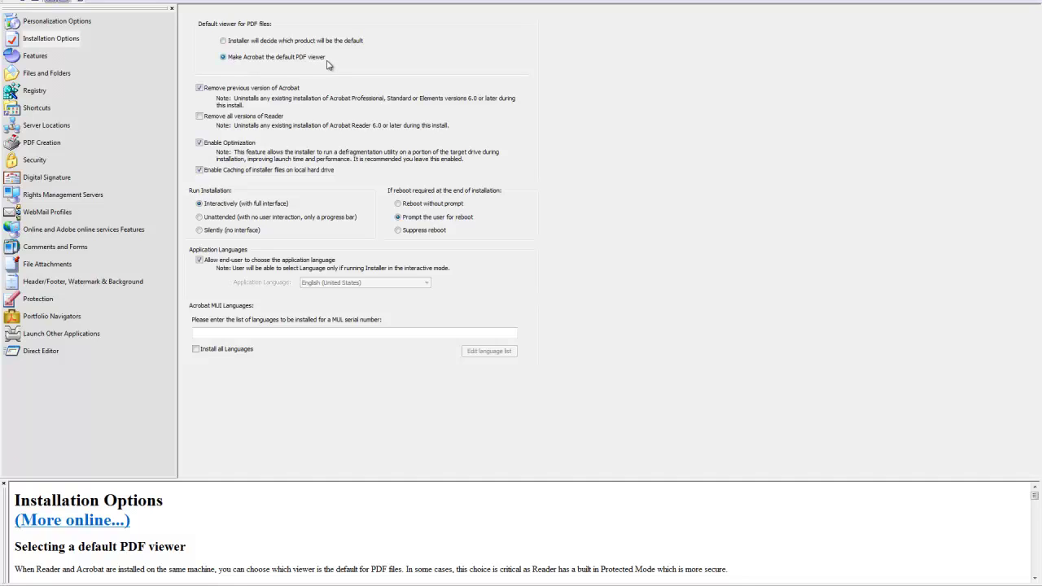
pyautogui.click(200, 119)
# Disallow end-user choice of application language, look through the available languages, and allow the choice again
pyautogui.click(199, 260)
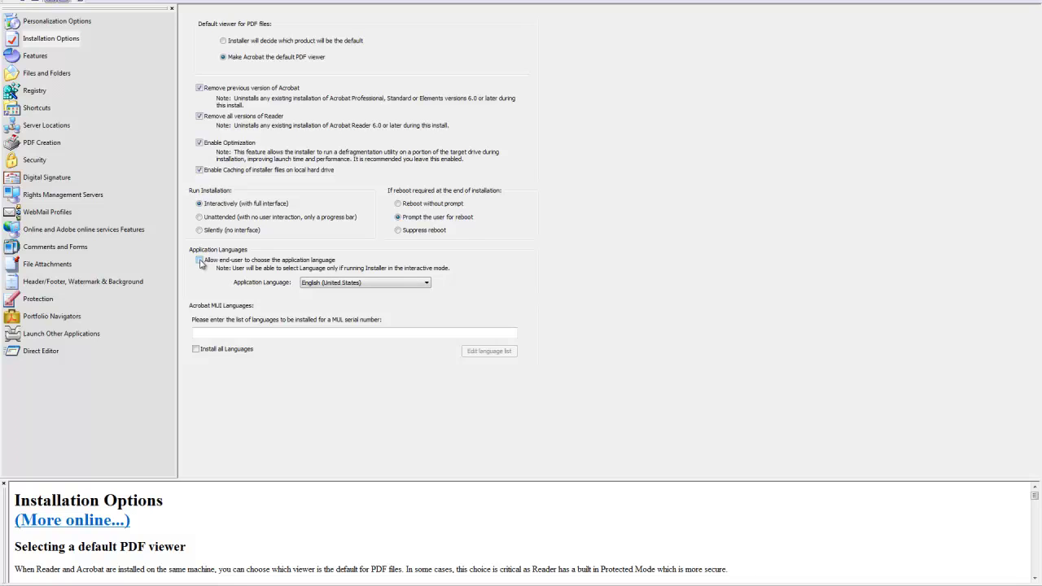
pyautogui.click(424, 283)
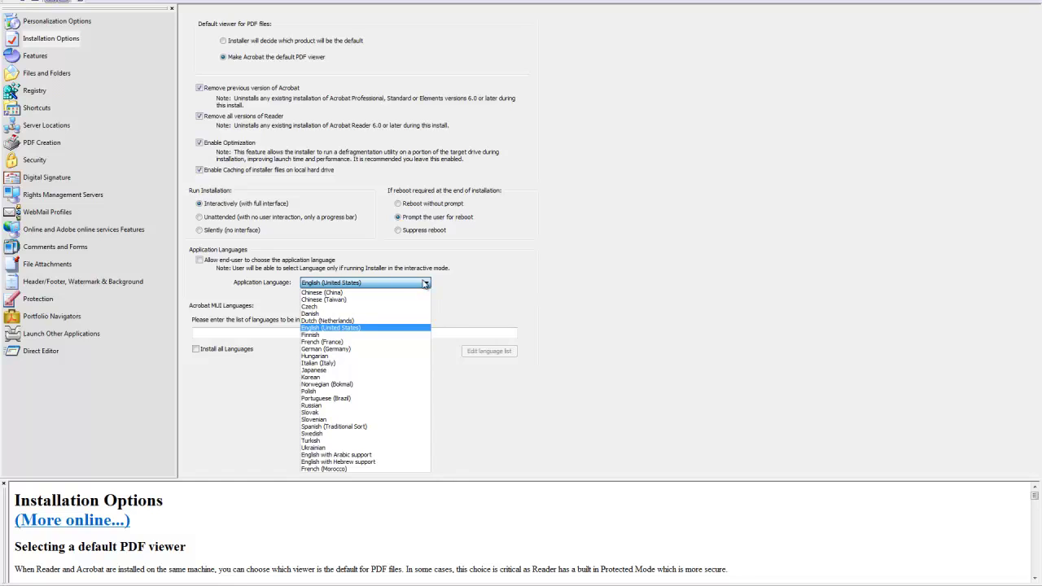
pyautogui.click(424, 283)
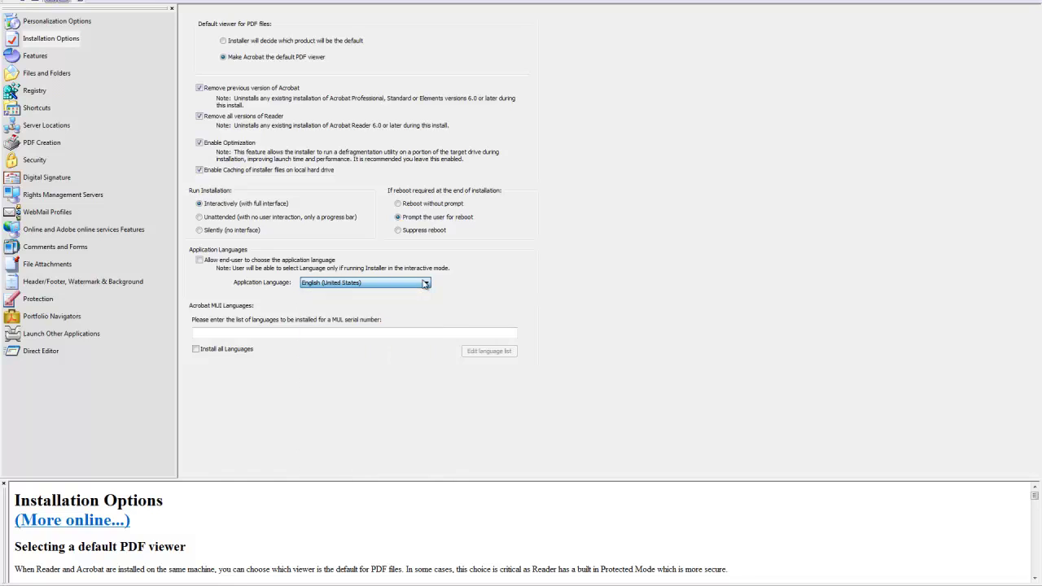
pyautogui.click(243, 261)
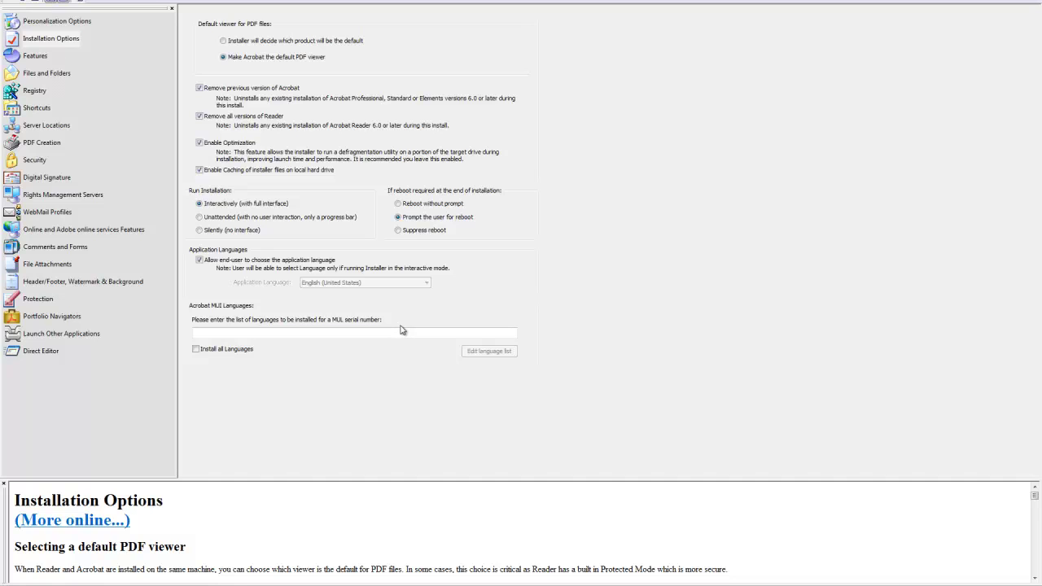
# Fill the Acrobat MUI language list with all languages, make it editable, and clear the list
pyautogui.click(196, 350)
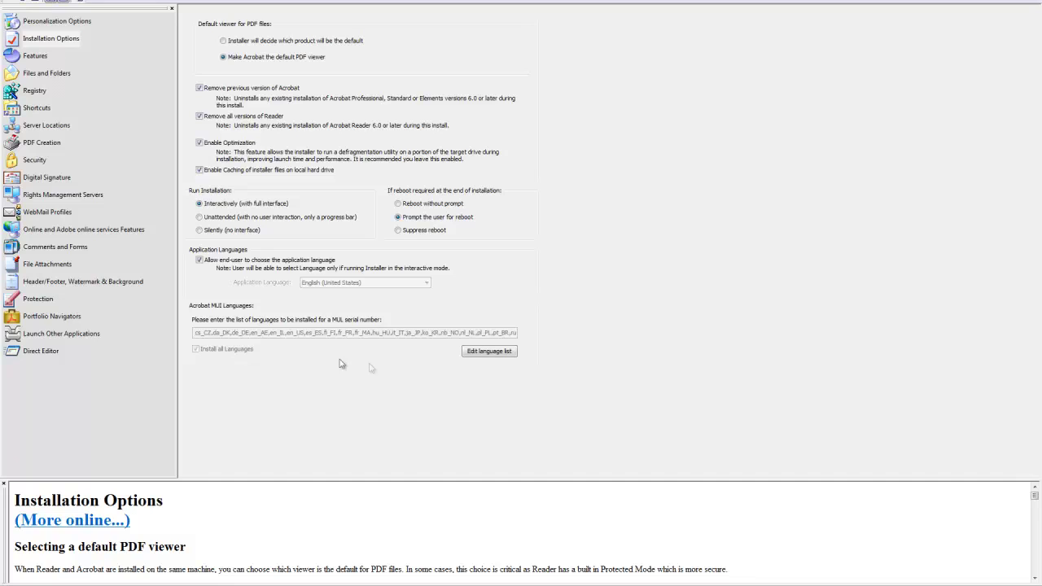
pyautogui.click(494, 354)
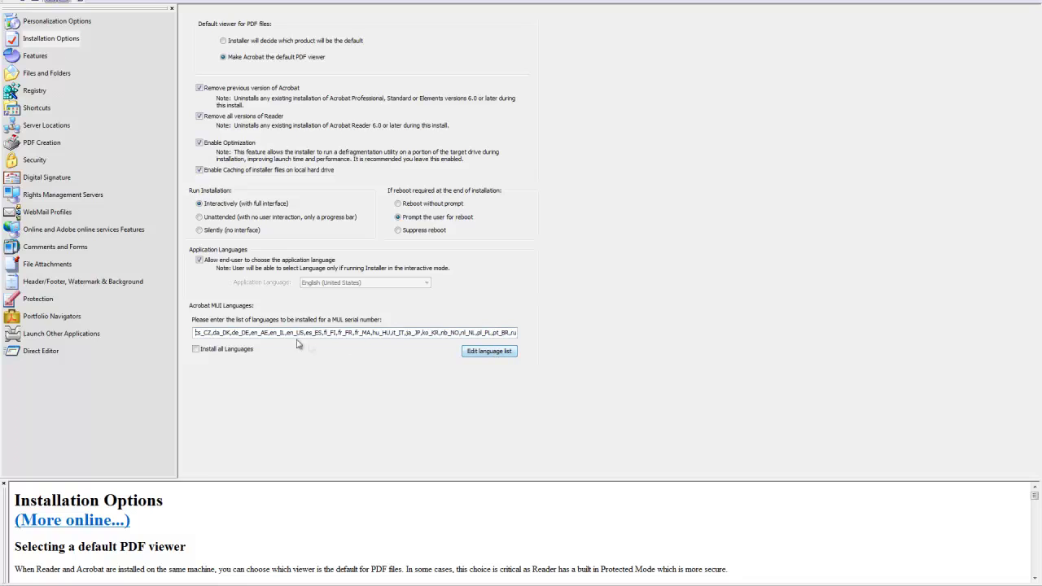
pyautogui.doubleClick(447, 337)
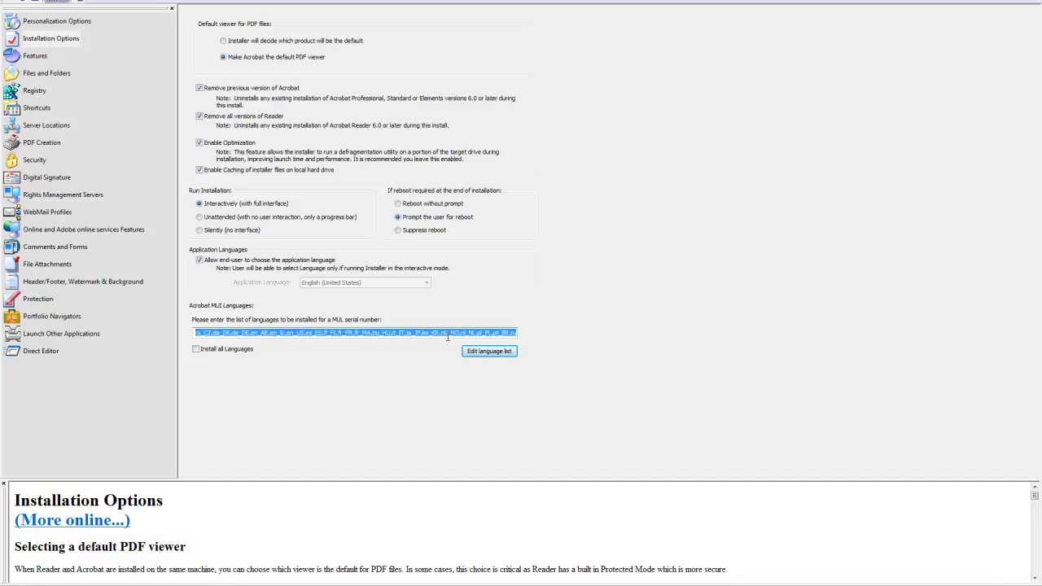
pyautogui.press('Delete')
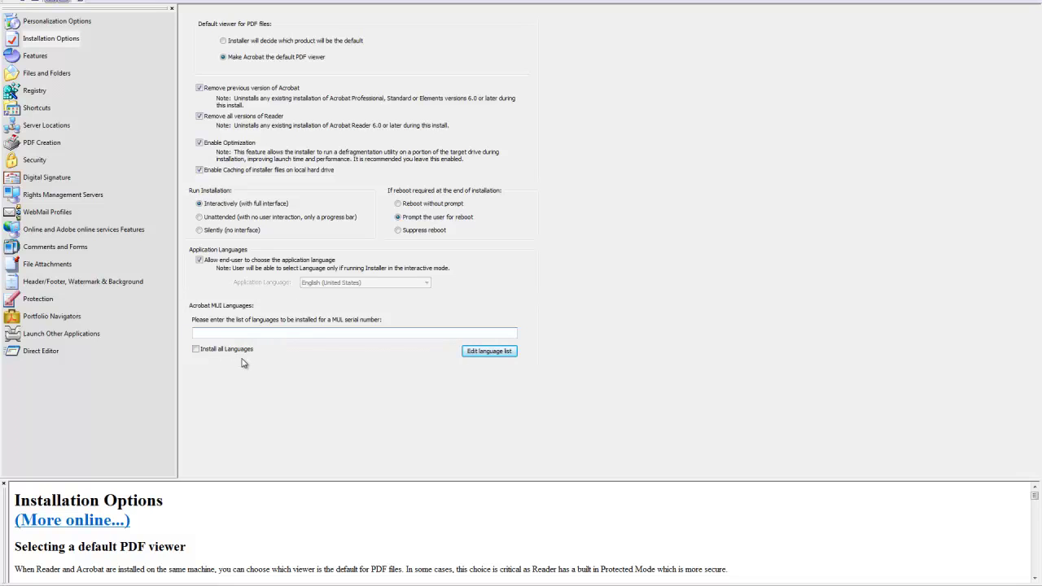
# Examine the installable features under View Adobe PDF, Create Adobe PDF, Acrobat PDFMaker and Languages
pyautogui.click(35, 57)
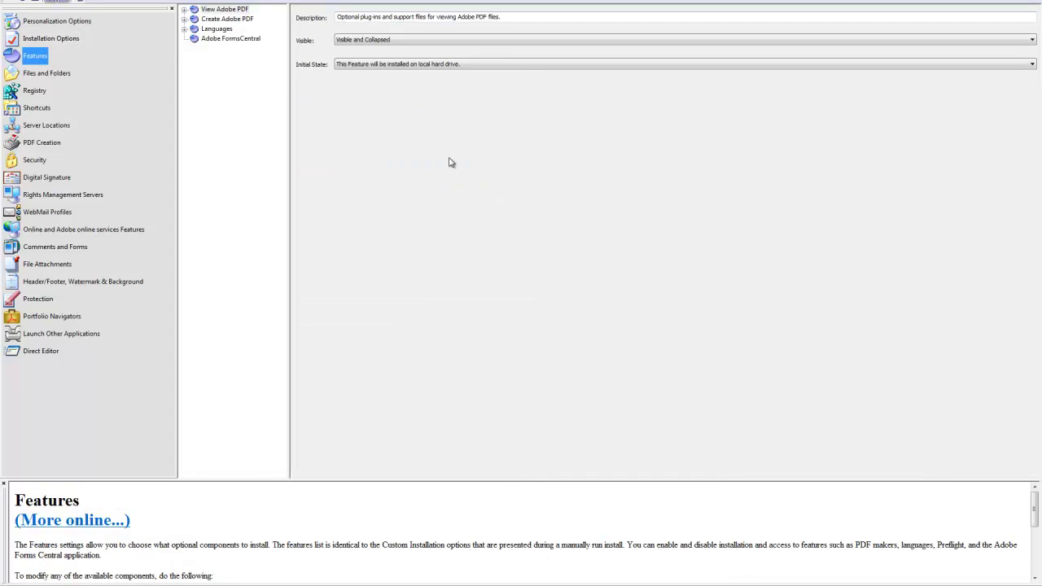
pyautogui.click(185, 9)
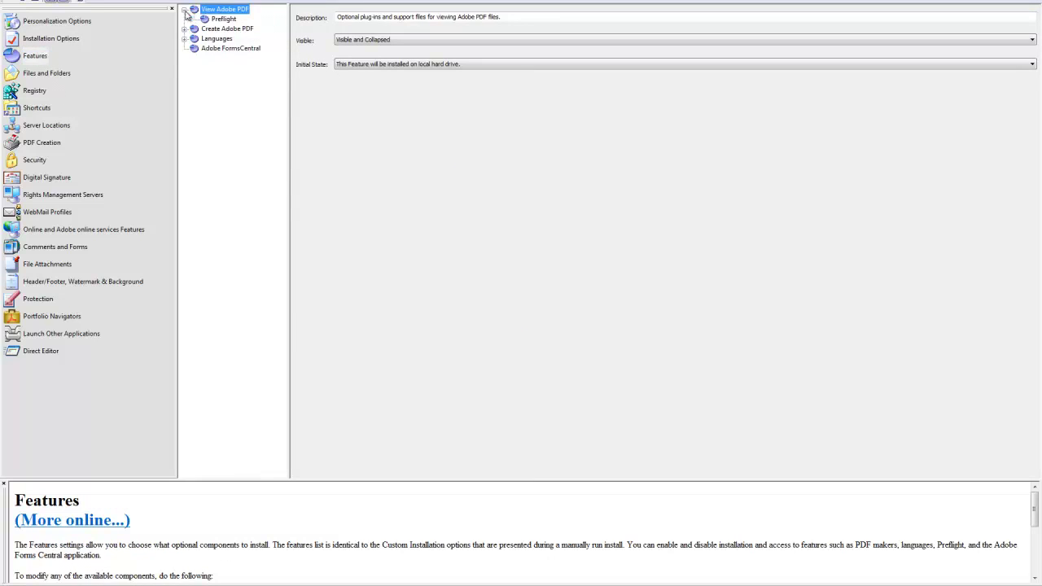
pyautogui.click(185, 29)
pyautogui.click(194, 48)
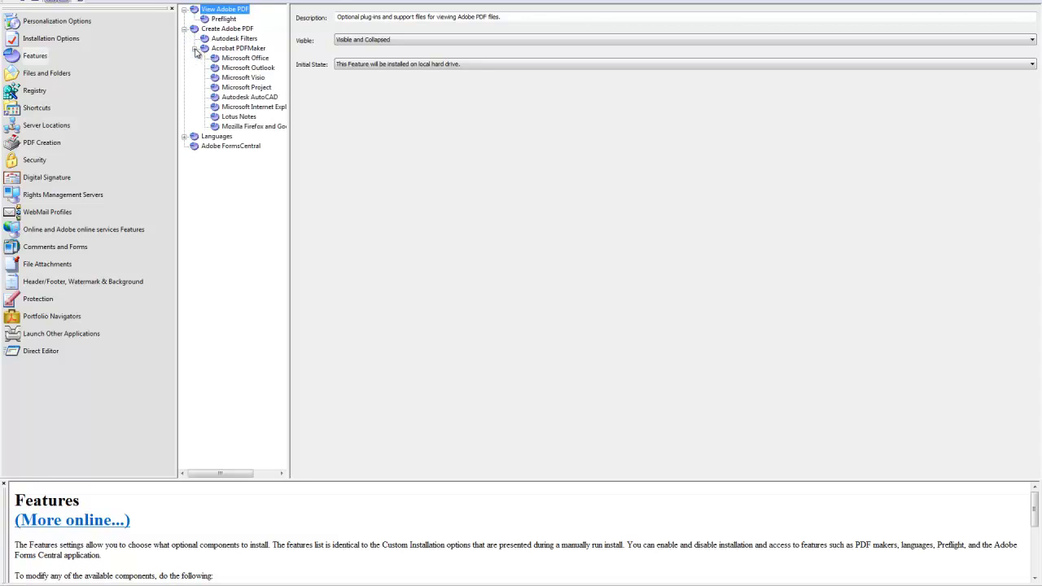
pyautogui.click(184, 136)
pyautogui.click(233, 20)
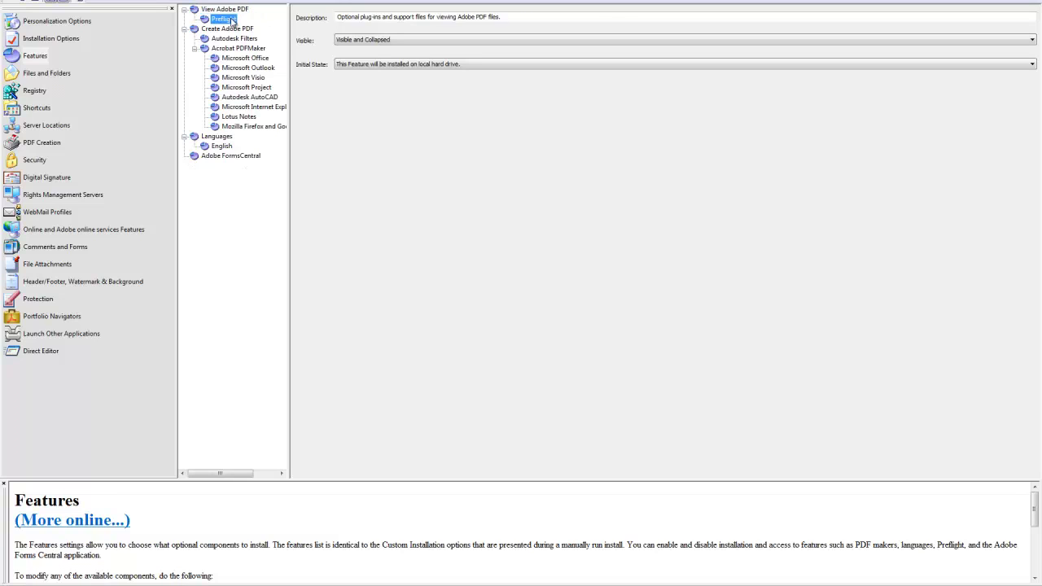
pyautogui.press('Down')
pyautogui.press('Down')
pyautogui.press('Down')
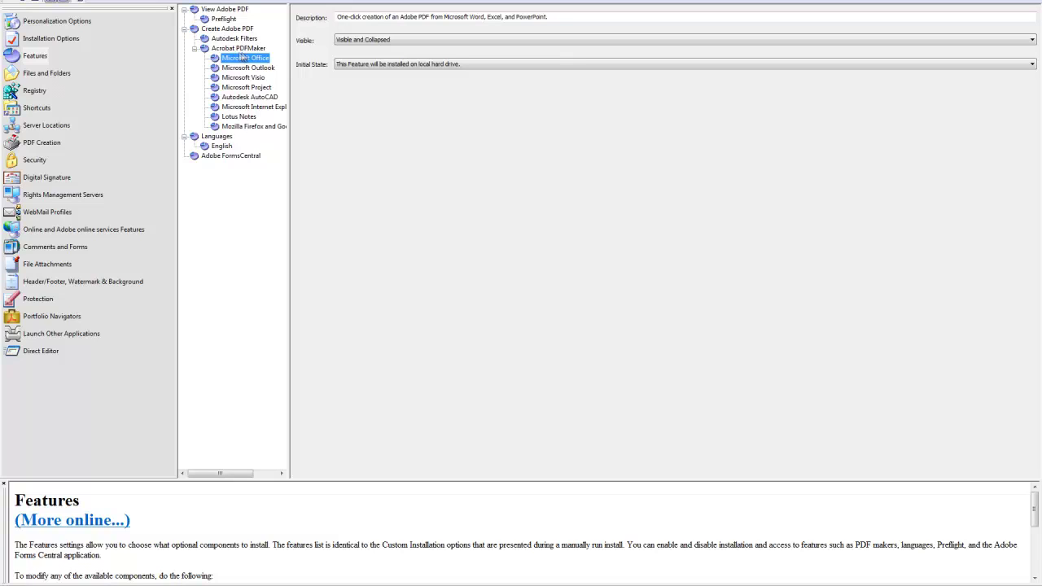
# Check the visibility and initial state choices for the Adobe FormsCentral feature without changing them
pyautogui.click(225, 157)
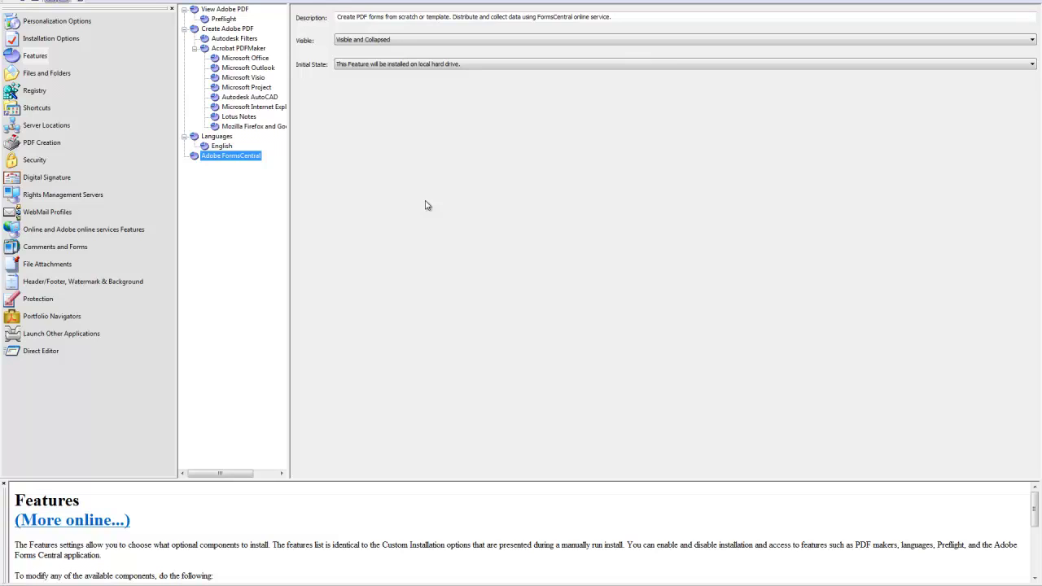
pyautogui.click(637, 45)
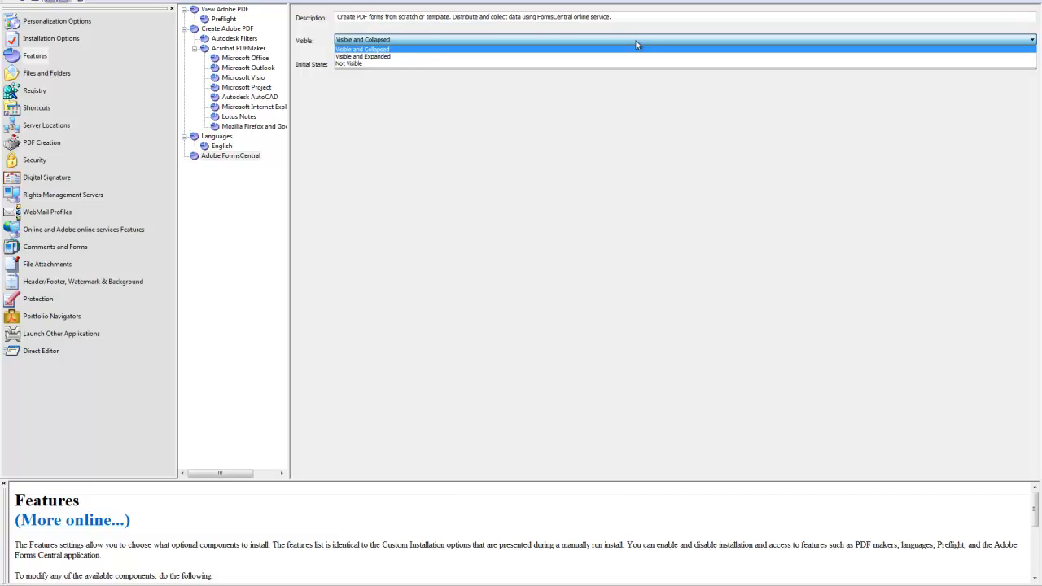
pyautogui.click(638, 47)
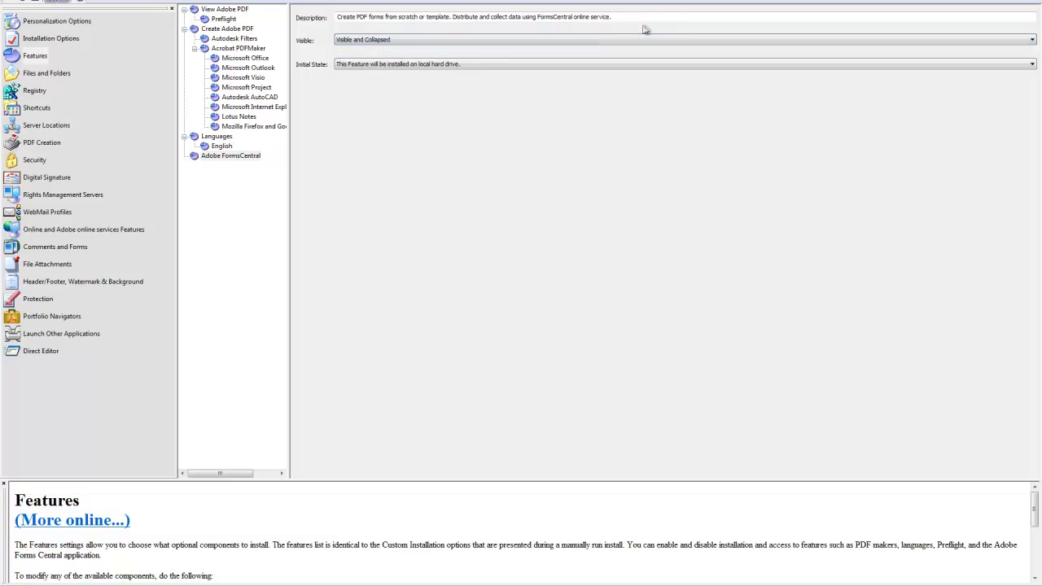
pyautogui.click(421, 64)
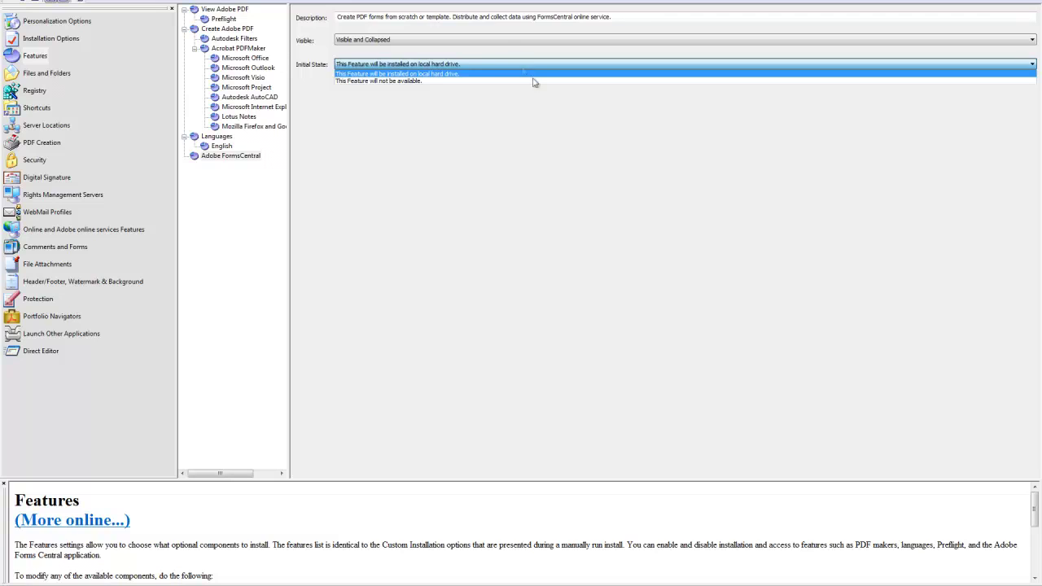
pyautogui.click(537, 169)
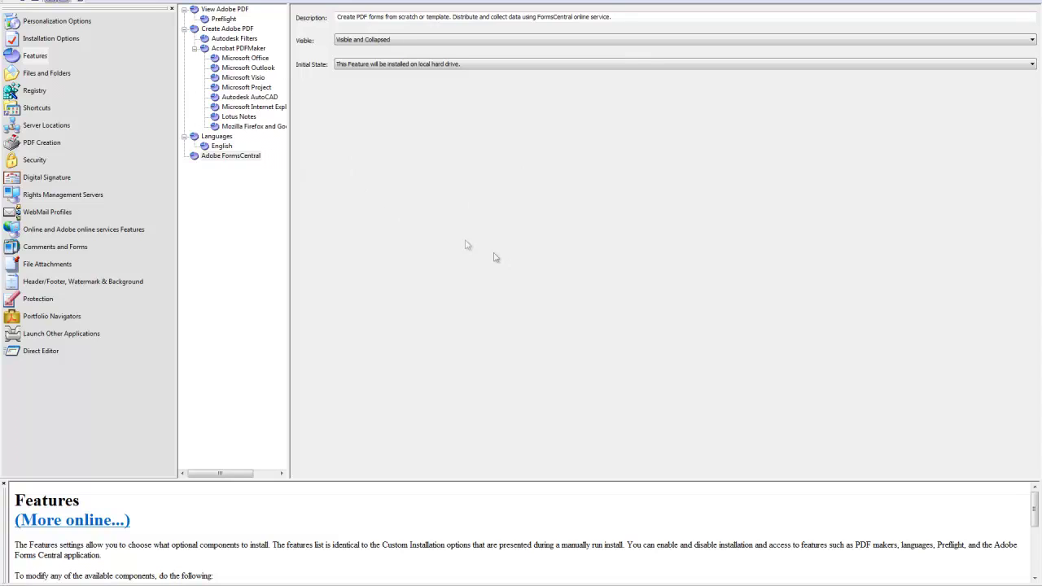
# Examine the Files and Folders settings and the Registry settings for the destination computer
pyautogui.click(59, 75)
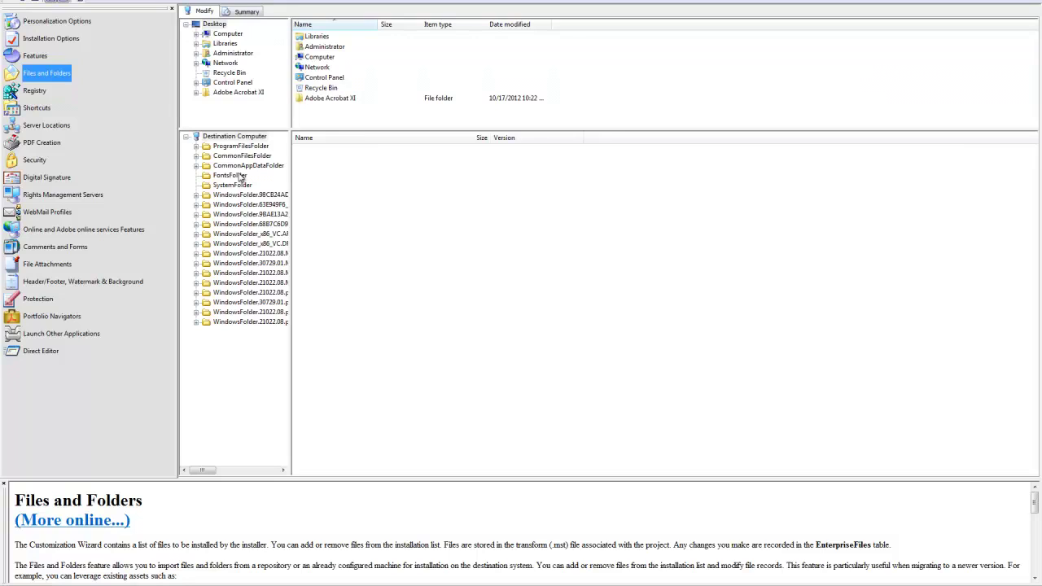
pyautogui.click(36, 92)
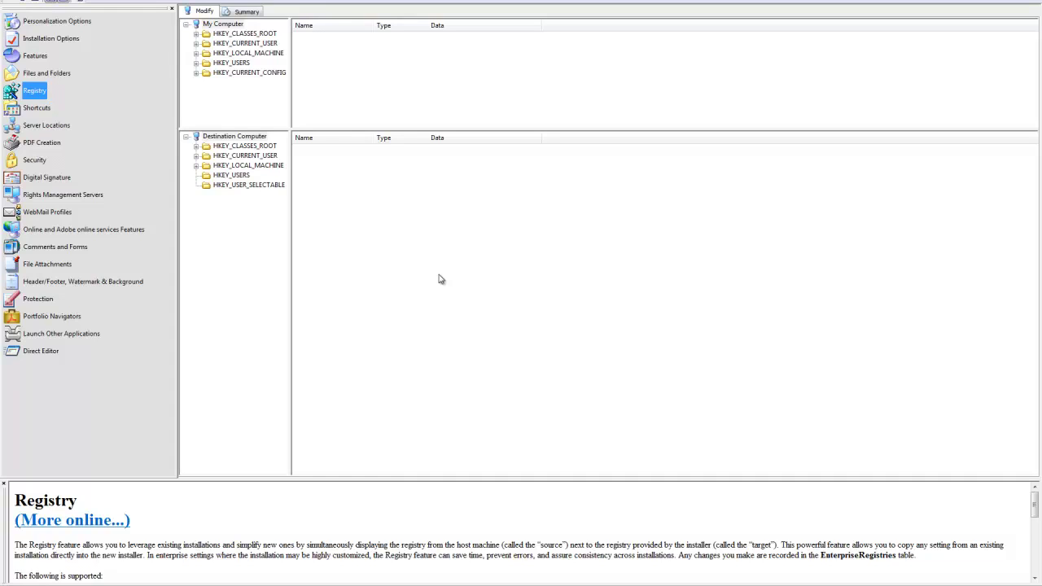
# Review the Start Menu and Desktop shortcuts and the actions available for the desktop Adobe FormsCentral shortcut
pyautogui.click(22, 104)
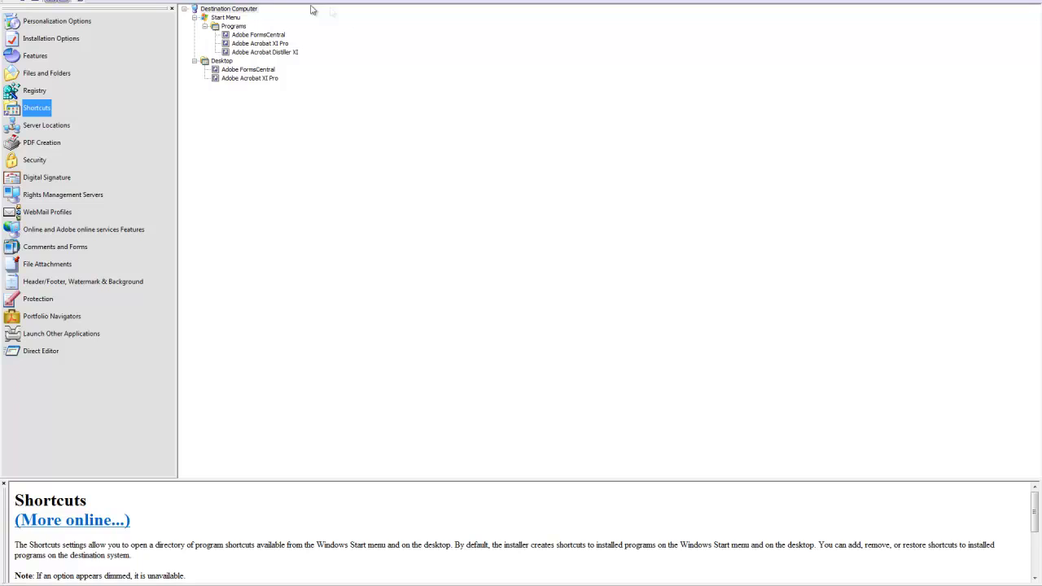
pyautogui.click(266, 35)
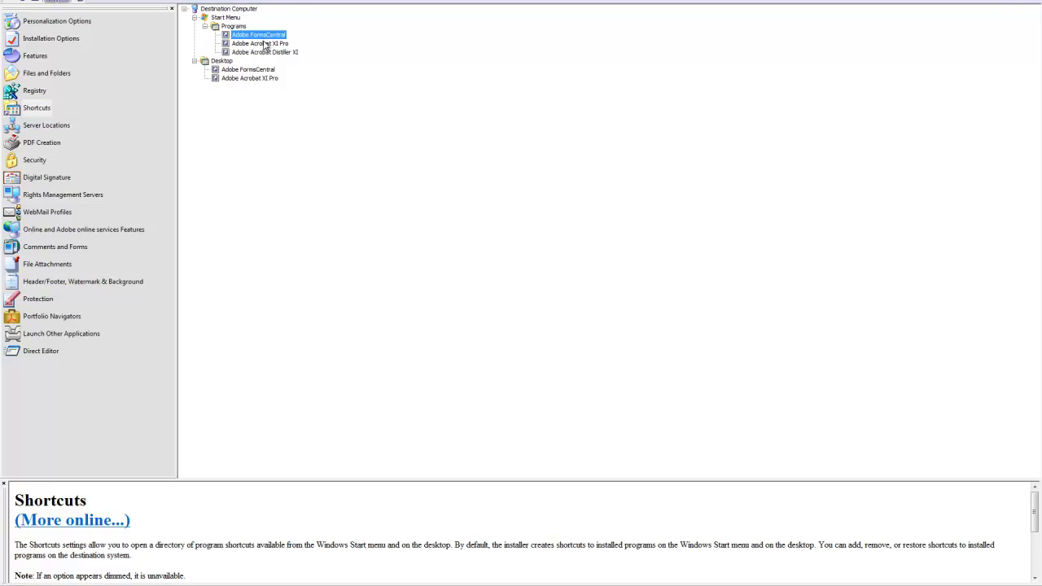
pyautogui.click(263, 44)
pyautogui.click(265, 52)
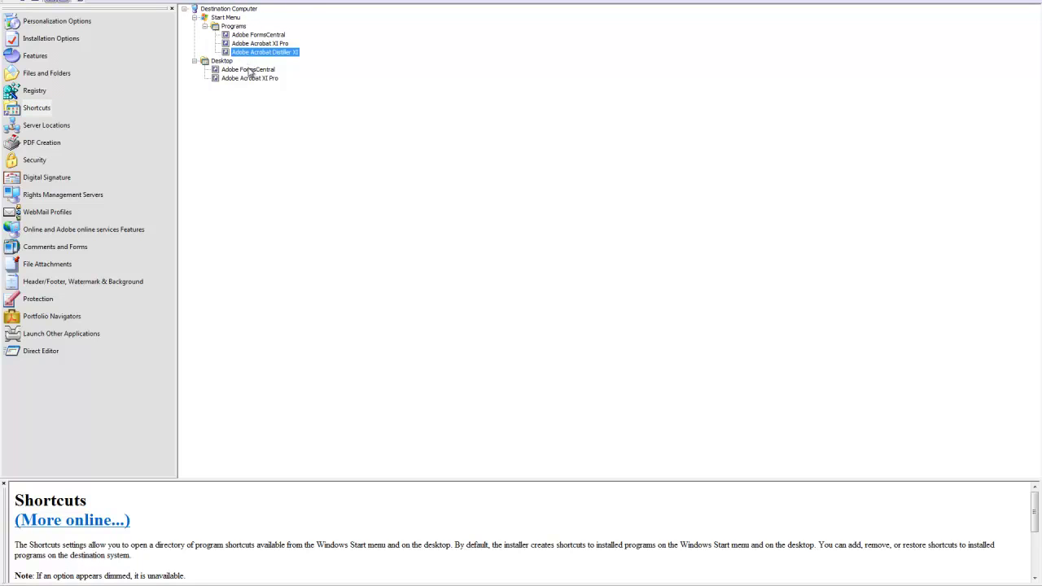
pyautogui.click(249, 70)
pyautogui.rightClick(250, 71)
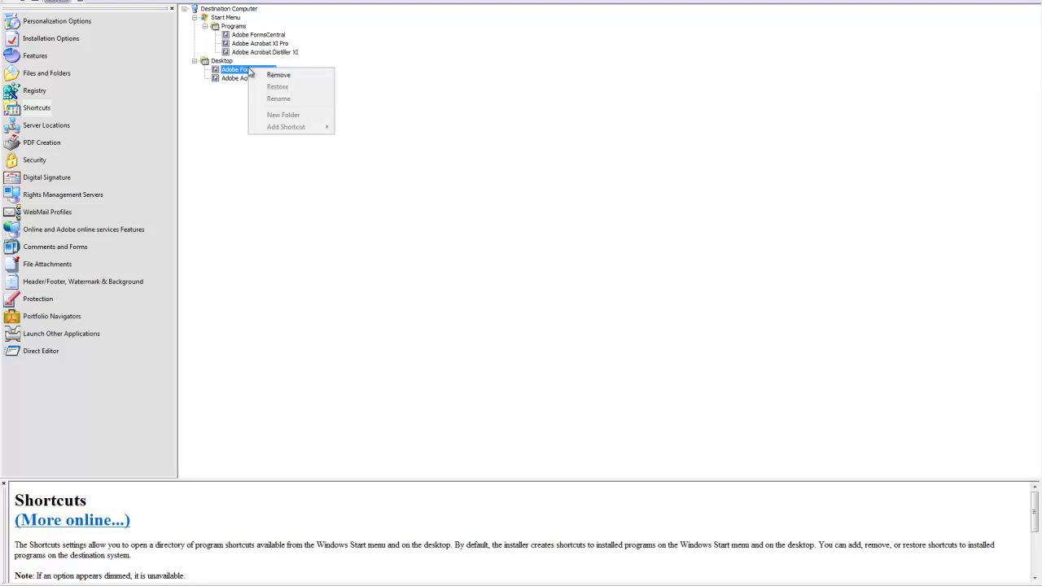
pyautogui.click(355, 1)
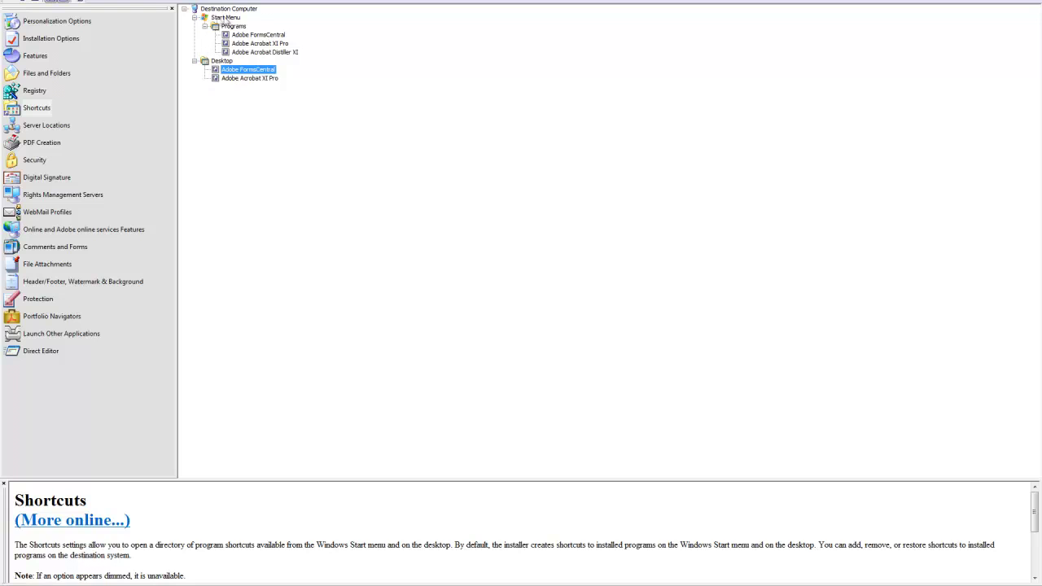
# Open the Server Locations settings to examine the additional server location paths
pyautogui.click(70, 130)
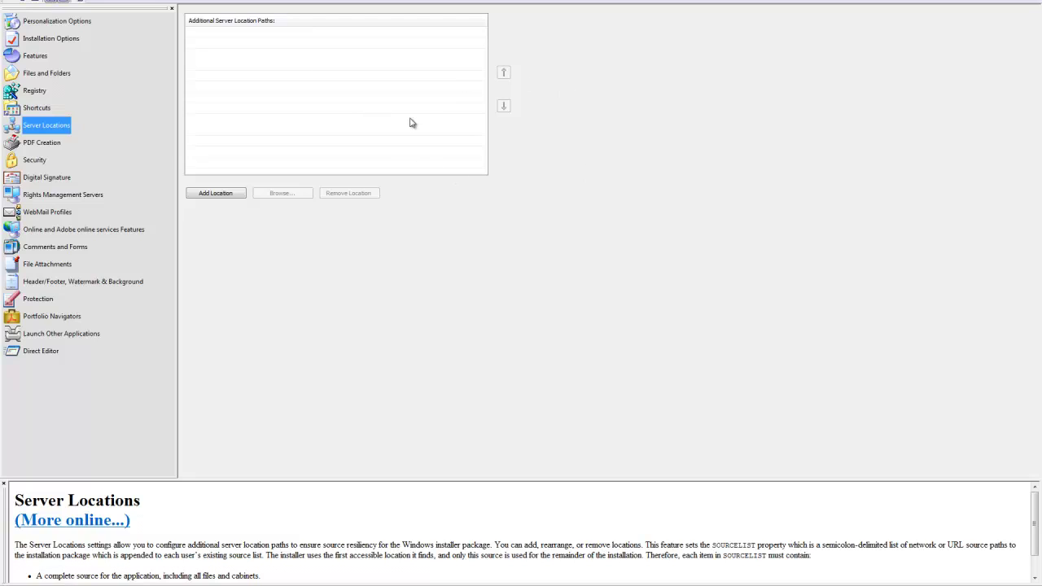
# In the PDF Creation settings, enable the option to ask before replacing an existing PDF file
pyautogui.click(52, 147)
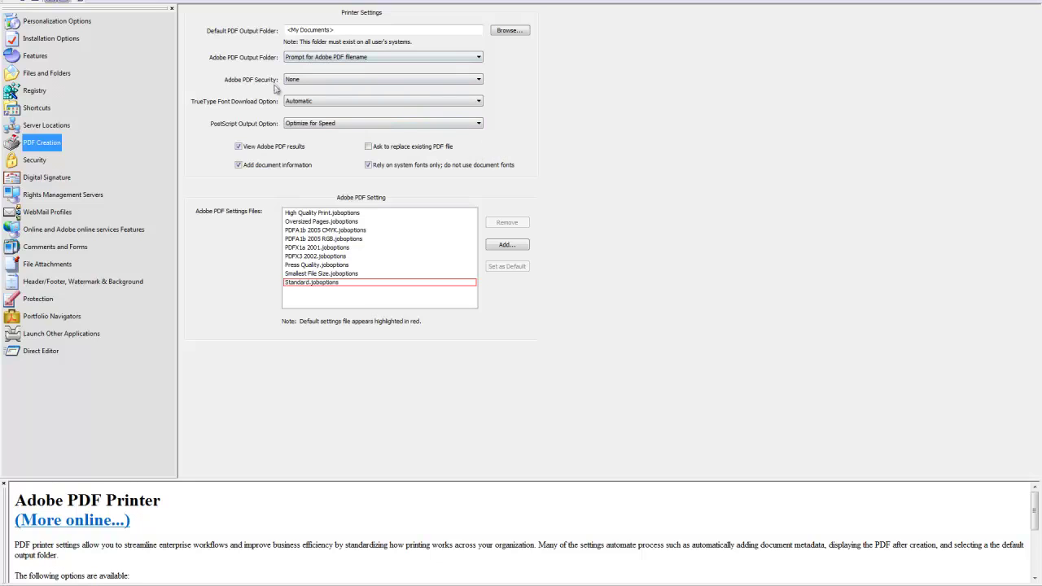
pyautogui.click(368, 146)
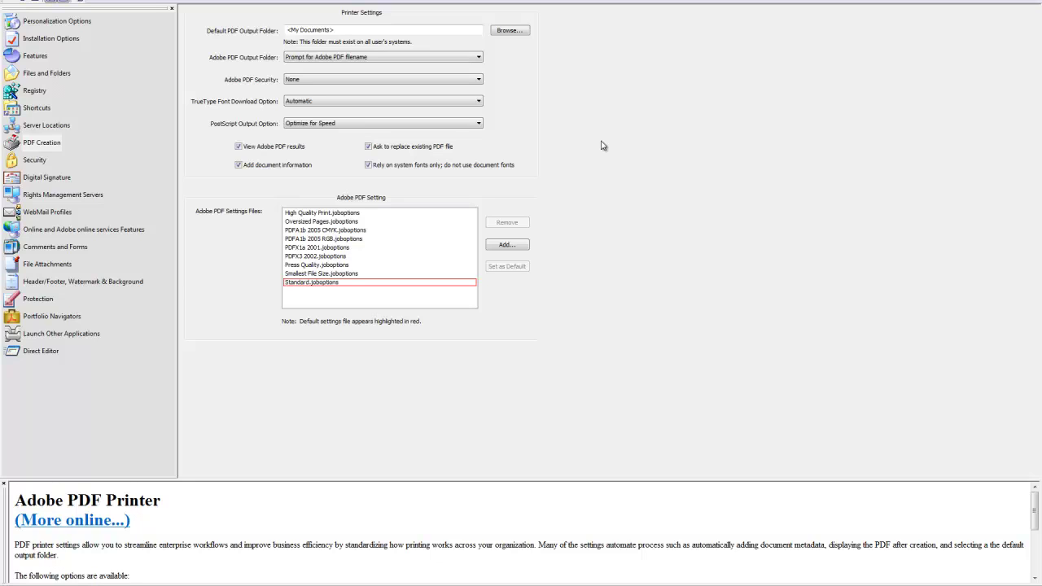
# In the Security settings, set enhanced security to Enable for both Standalone and Browser
pyautogui.click(44, 164)
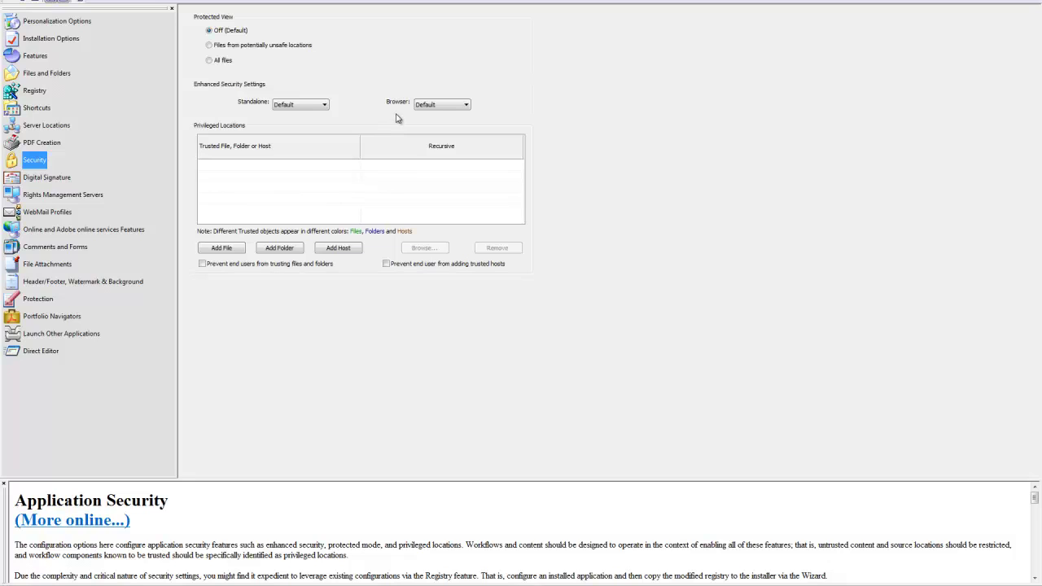
pyautogui.click(322, 109)
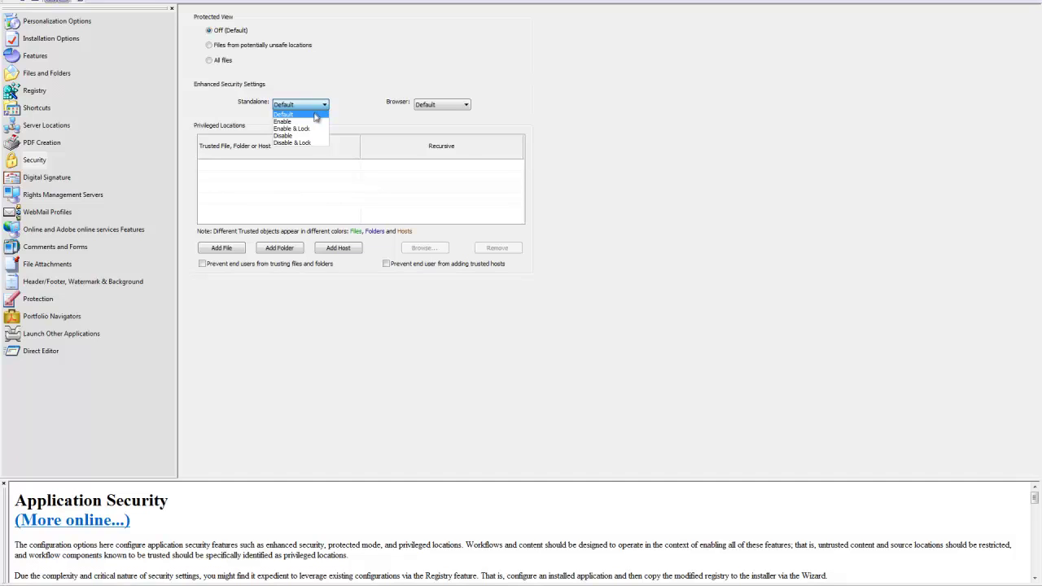
pyautogui.click(314, 123)
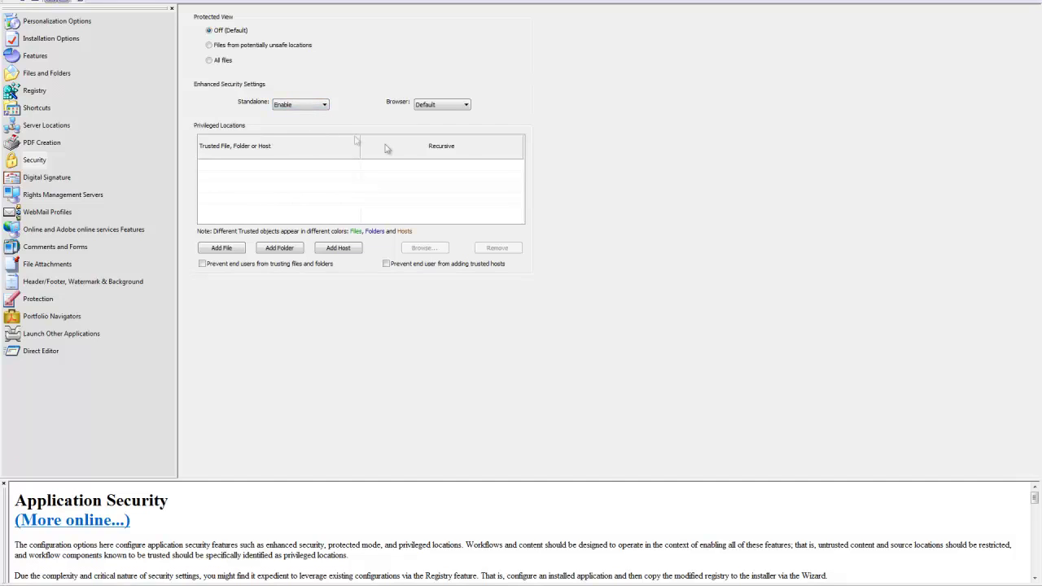
pyautogui.click(432, 108)
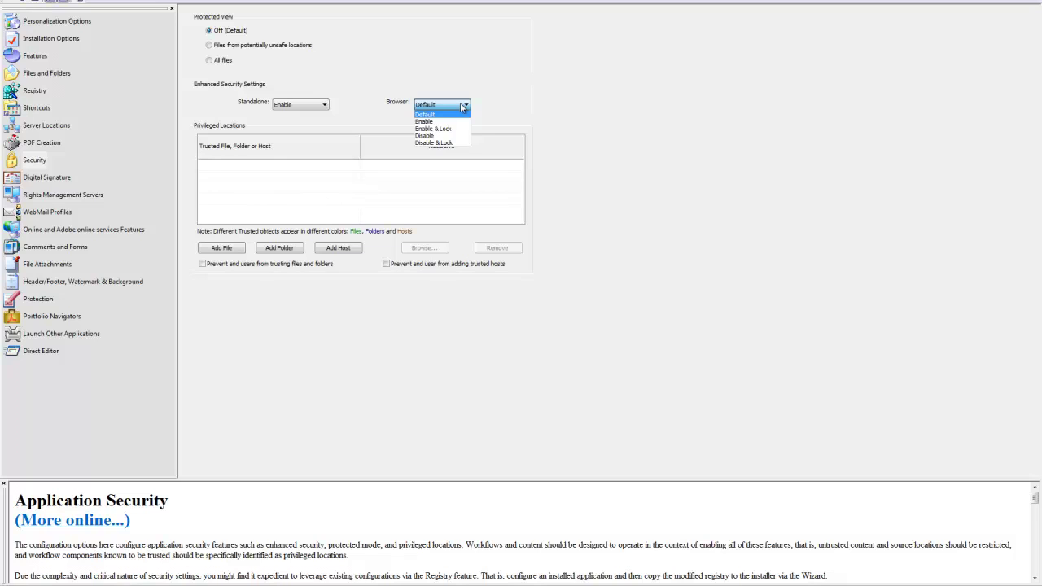
pyautogui.click(448, 123)
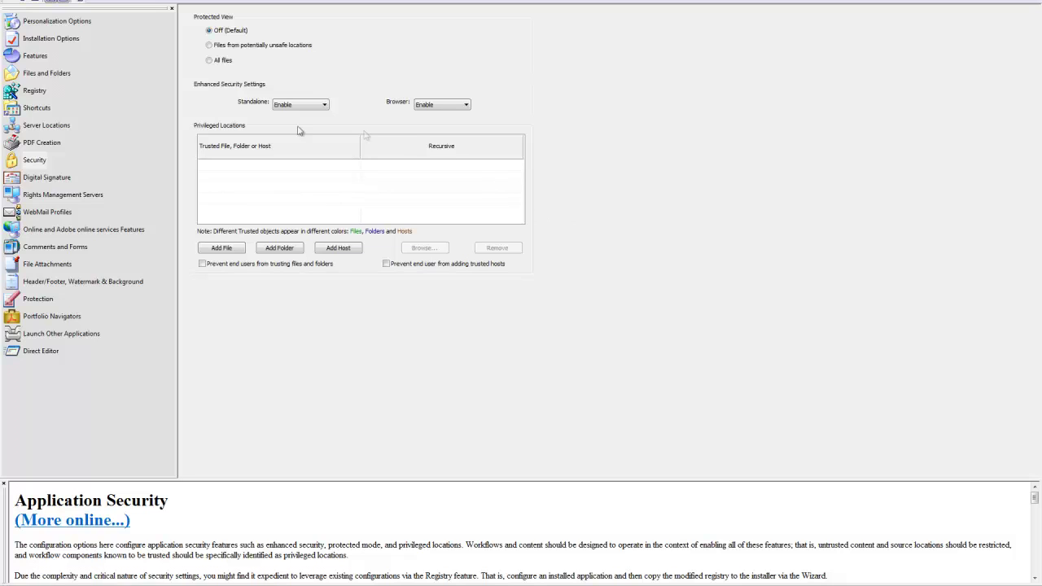
# Try adding a trusted file and a trusted folder to the privileged locations, removing each entry again
pyautogui.click(242, 247)
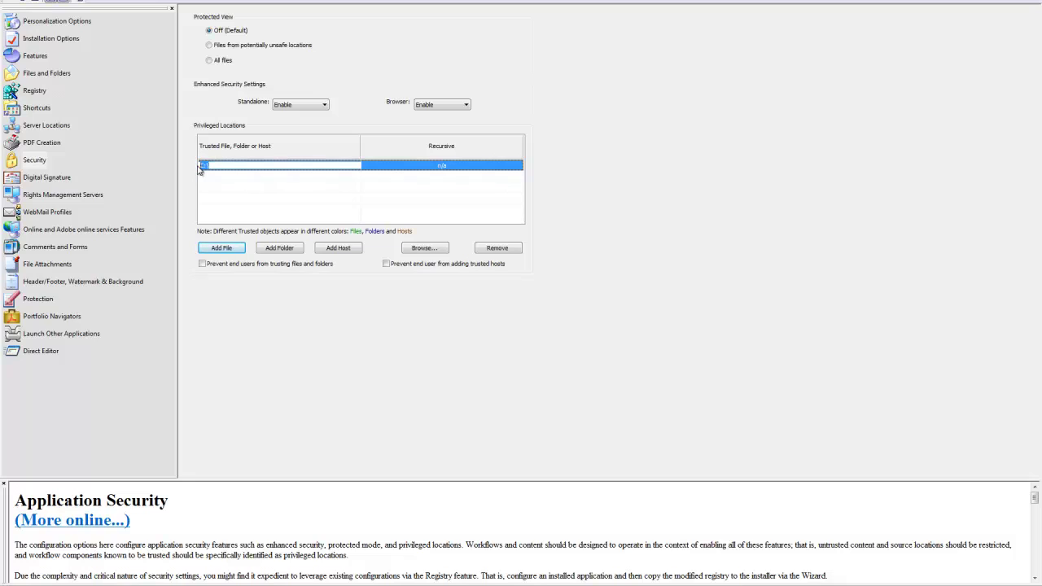
pyautogui.write('D')
pyautogui.click(512, 254)
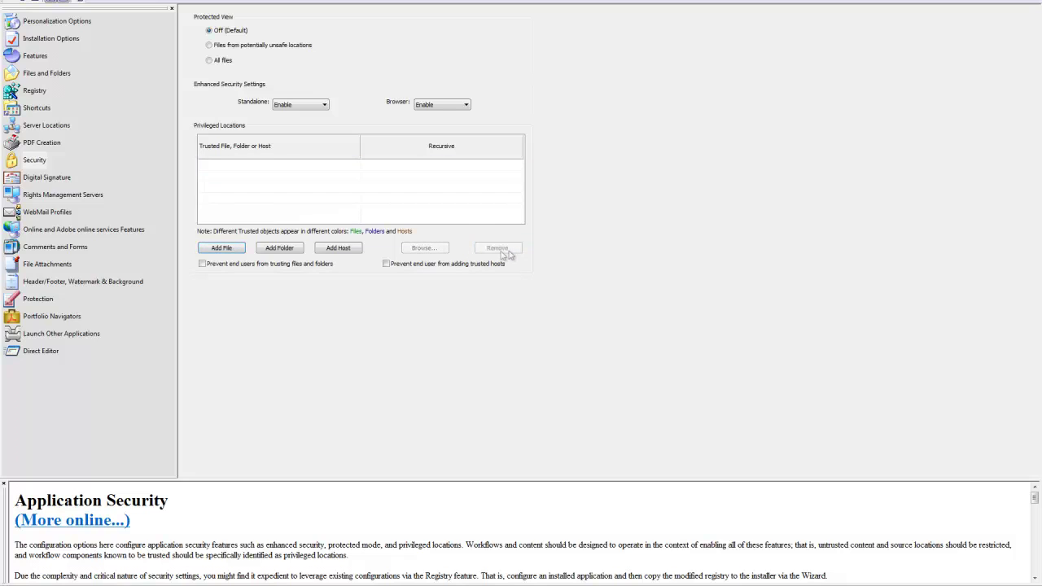
pyautogui.click(295, 250)
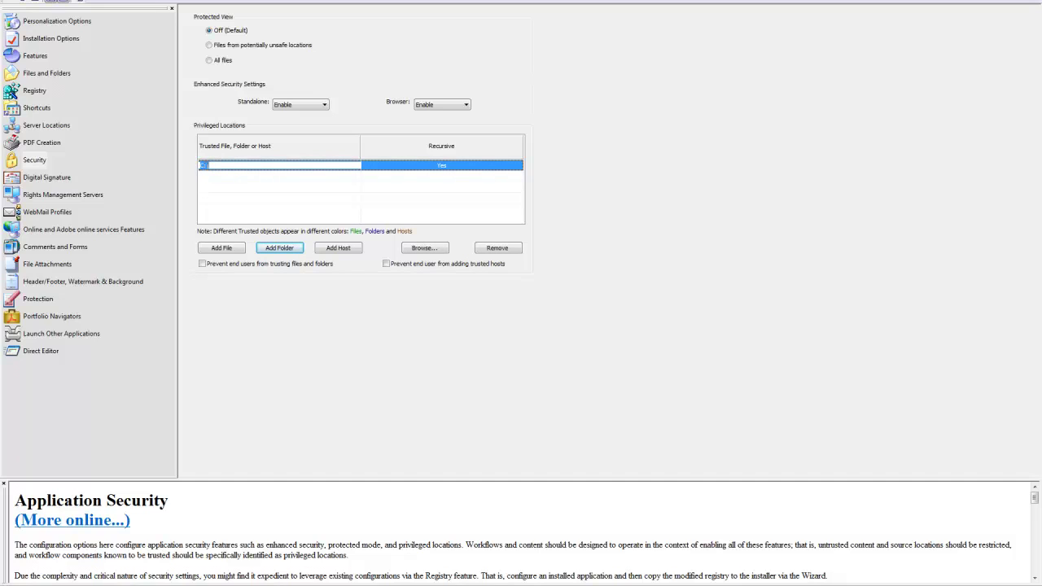
pyautogui.write('D:\\')
pyautogui.moveTo(210, 166); pyautogui.dragTo(186, 159)
pyautogui.press('BackSpace')
pyautogui.click(489, 252)
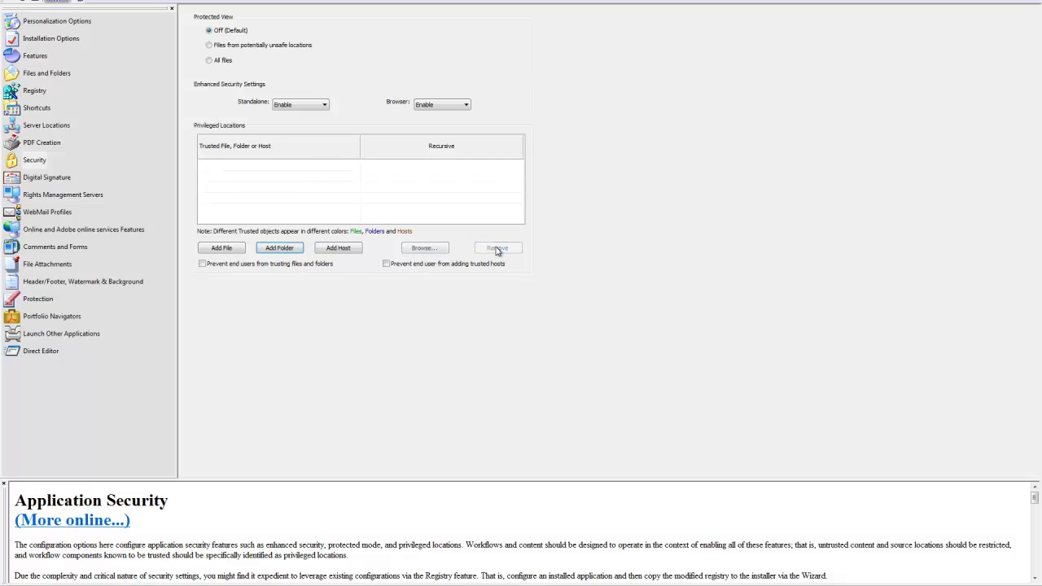
pyautogui.click(333, 252)
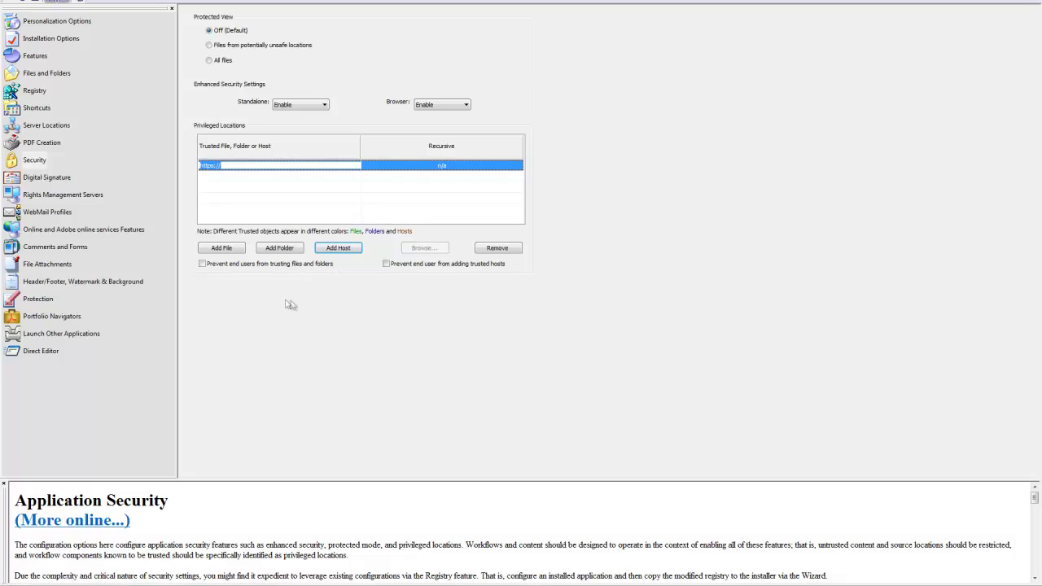
# Examine the default verification method and default signature method choices in the Digital Signature settings
pyautogui.click(64, 187)
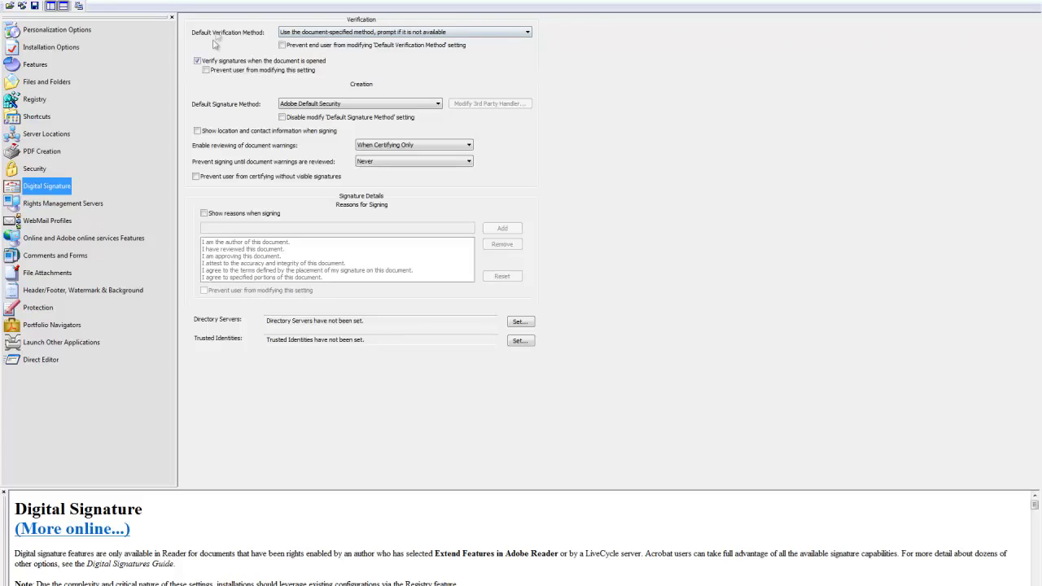
pyautogui.click(397, 37)
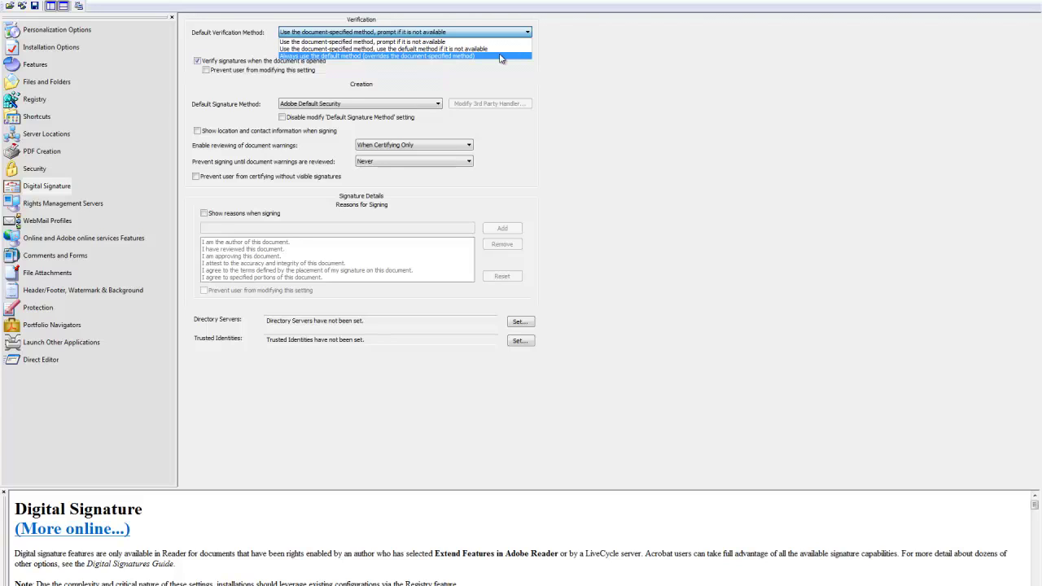
pyautogui.click(645, 34)
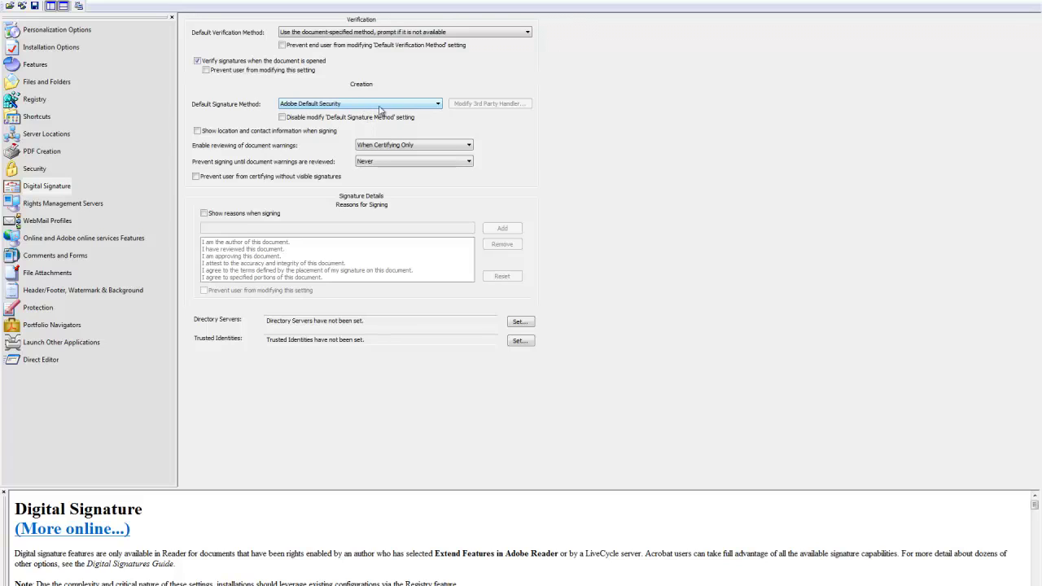
pyautogui.click(431, 106)
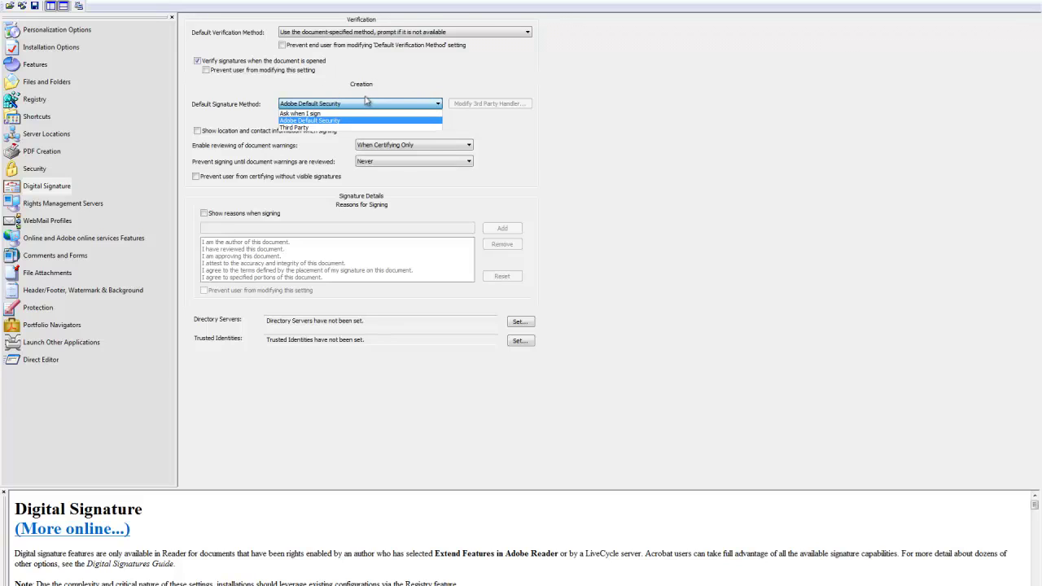
pyautogui.click(232, 92)
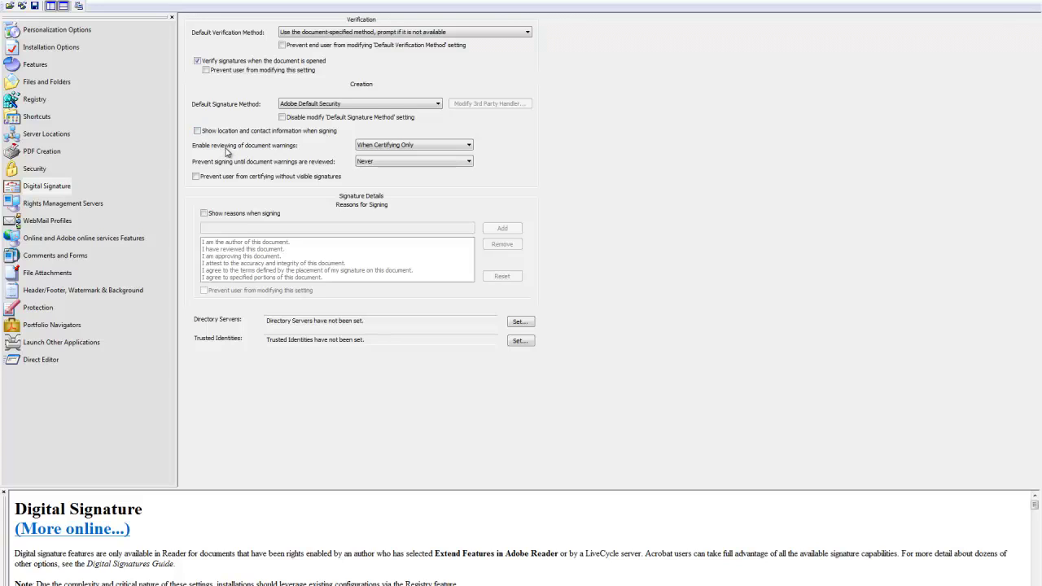
# Examine the choices for reviewing document warnings and preventing signing, and the reasons offered for signing, without changing them
pyautogui.click(396, 147)
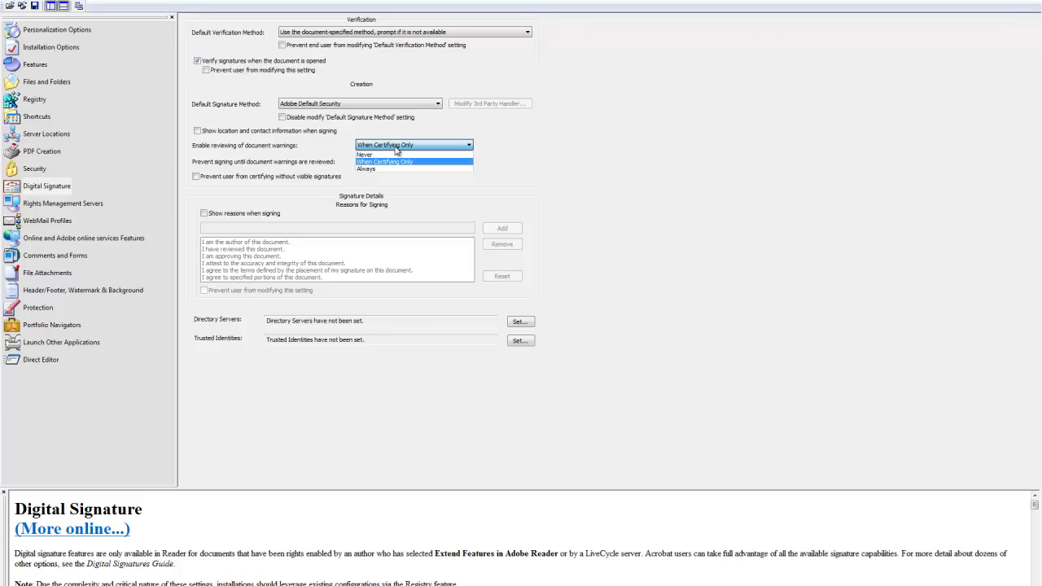
pyautogui.click(452, 135)
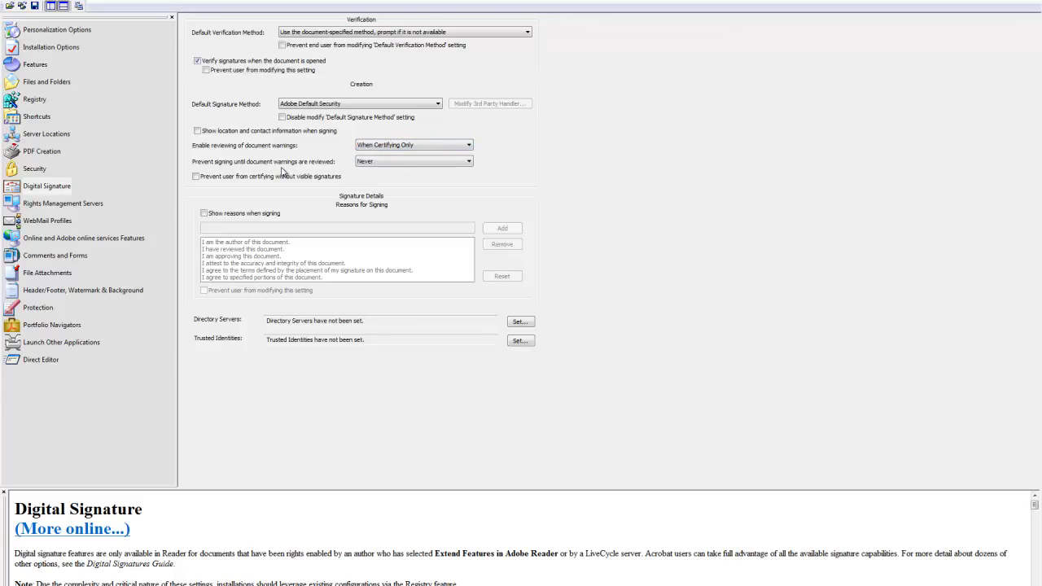
pyautogui.click(386, 166)
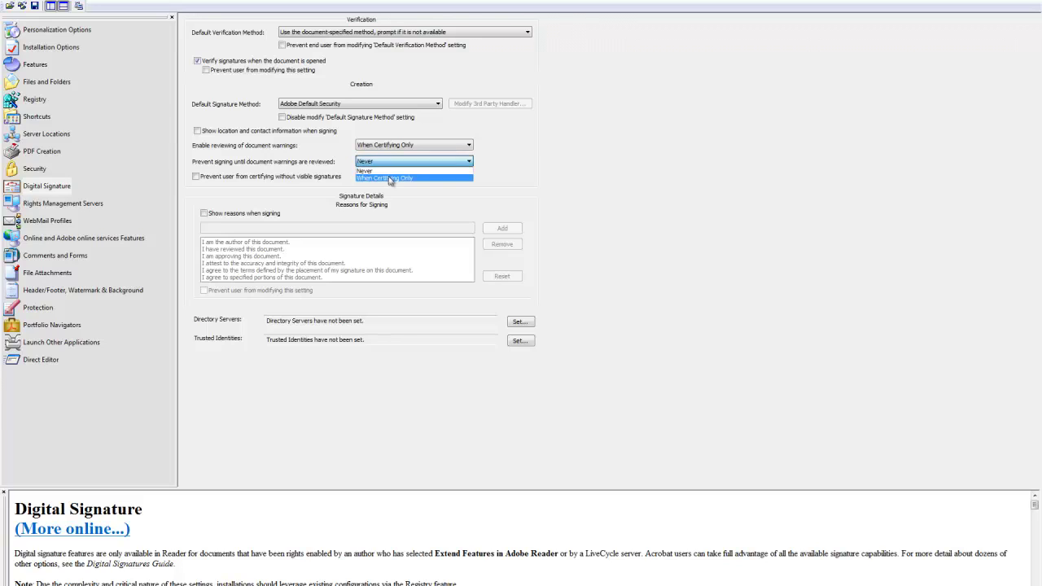
pyautogui.click(549, 157)
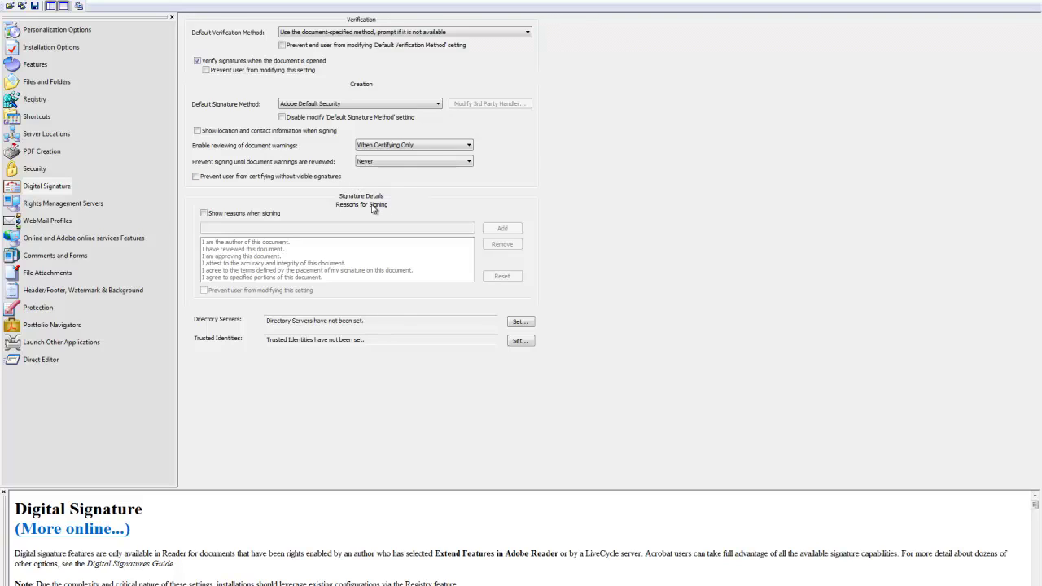
pyautogui.click(234, 214)
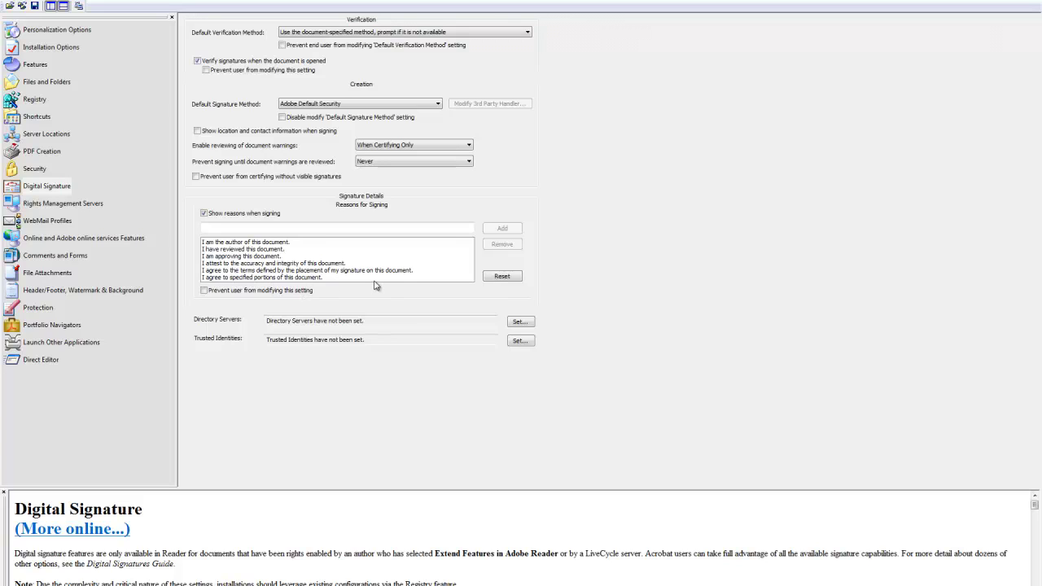
pyautogui.click(251, 215)
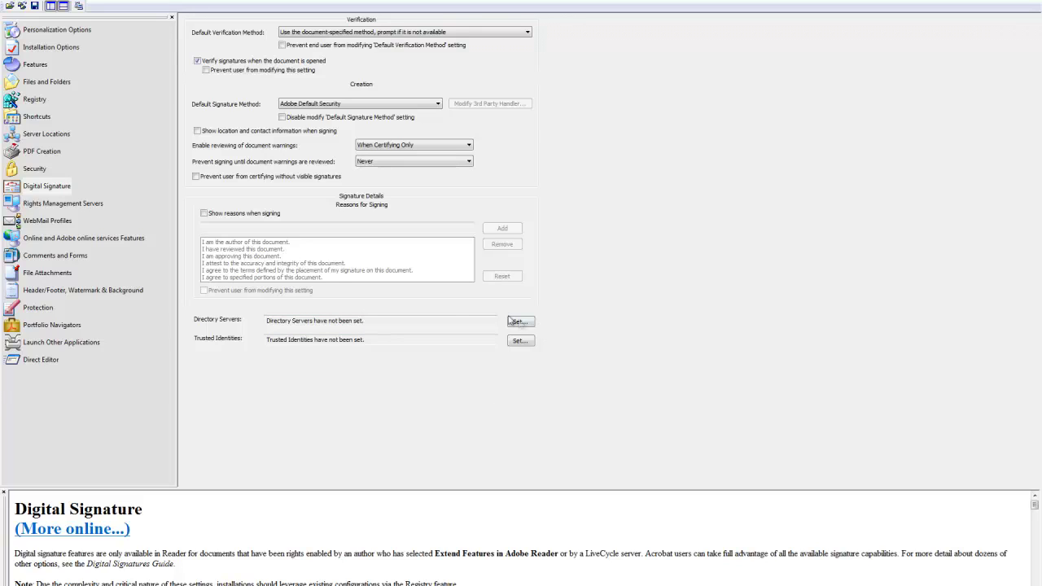
# Open the Rights Management Servers settings to examine the fields for adding a server
pyautogui.click(66, 208)
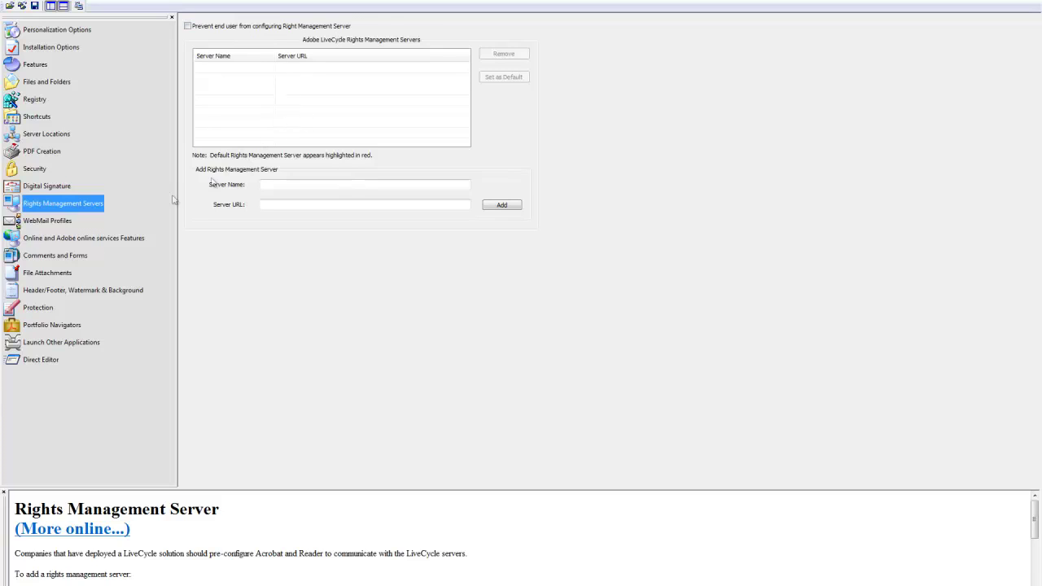
# In the WebMail Profiles settings, add the Gmail and Yahoo Mail profiles
pyautogui.click(42, 221)
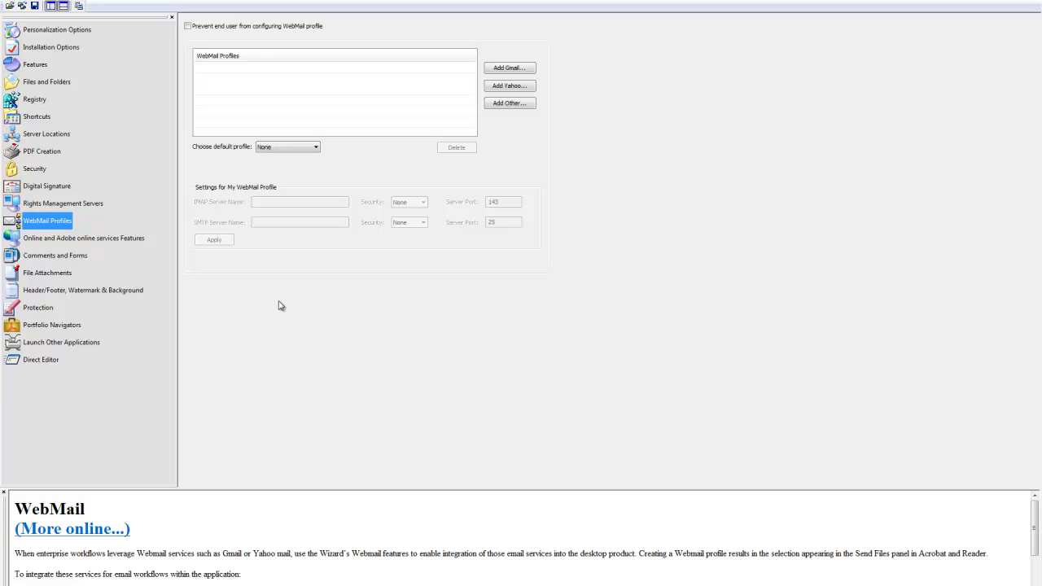
pyautogui.click(530, 71)
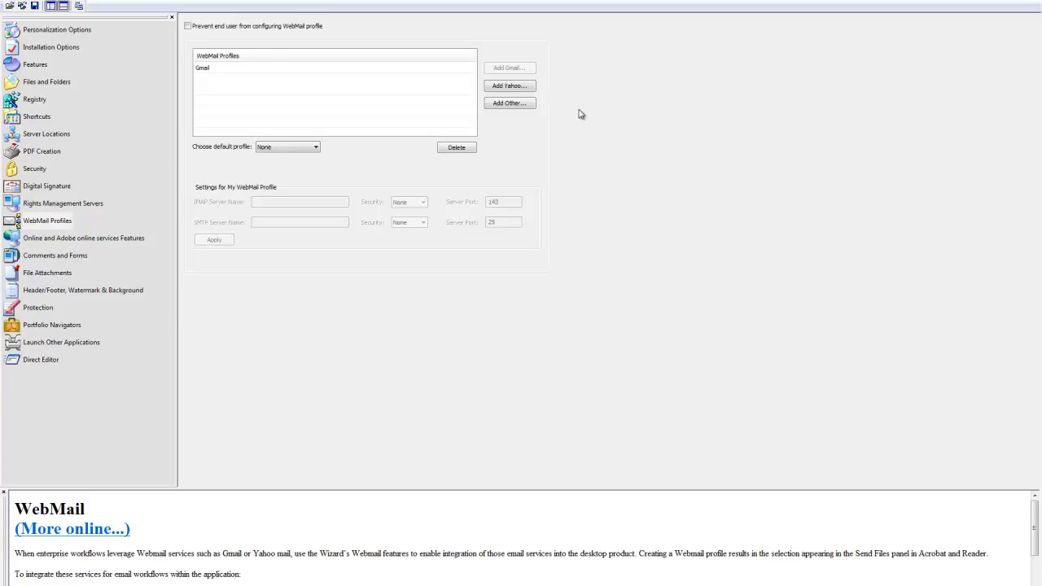
pyautogui.click(521, 89)
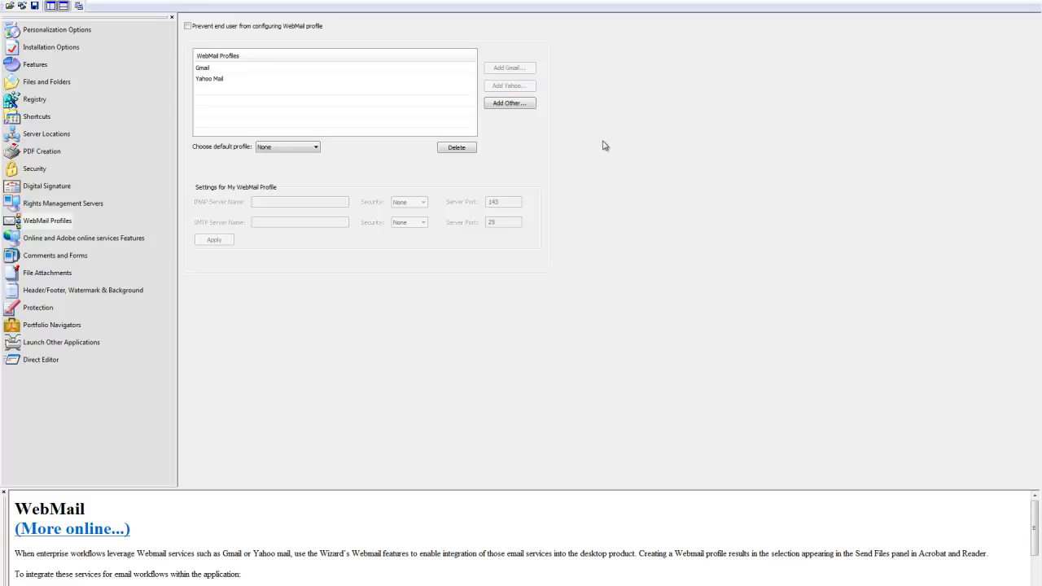
# Compare the server settings offered for another webmail profile with those for the Gmail and Yahoo Mail profiles
pyautogui.click(524, 106)
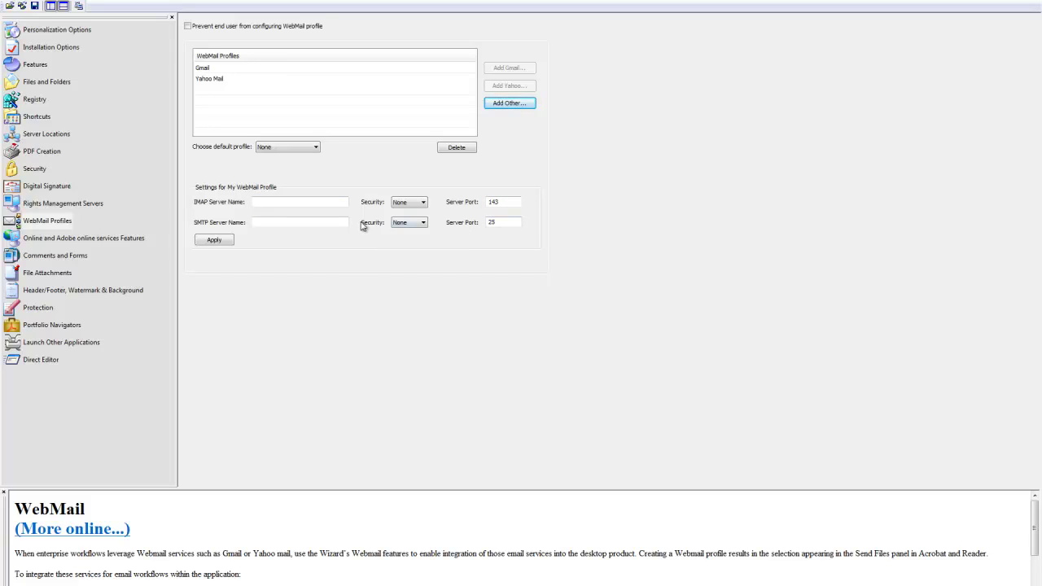
pyautogui.click(232, 81)
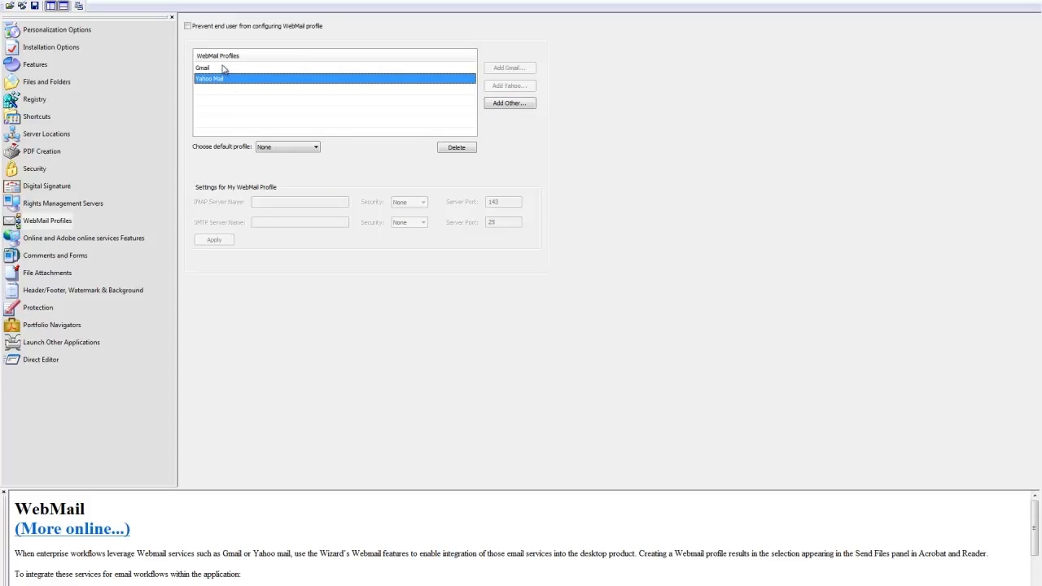
pyautogui.click(223, 69)
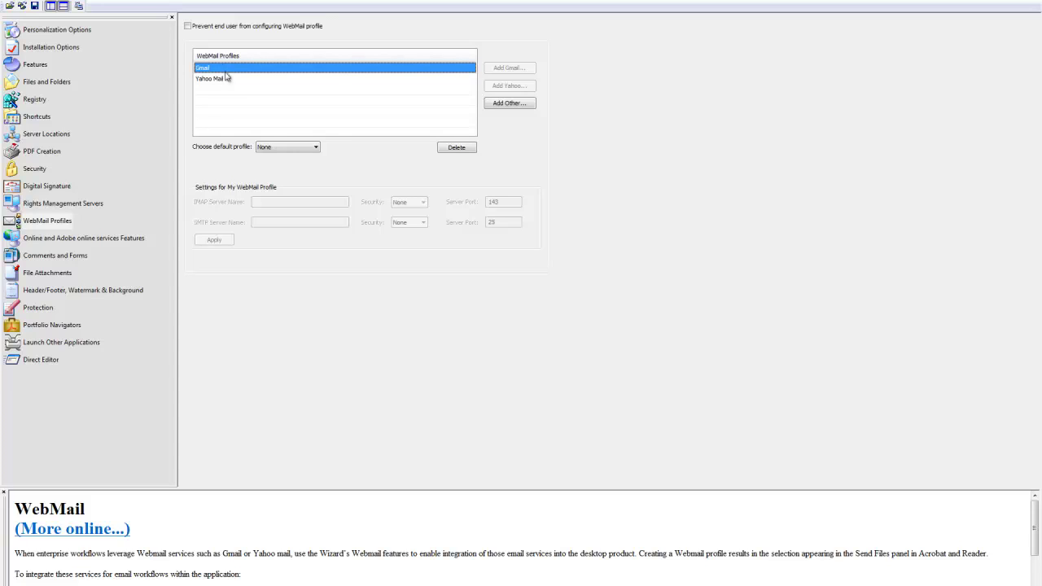
pyautogui.click(228, 79)
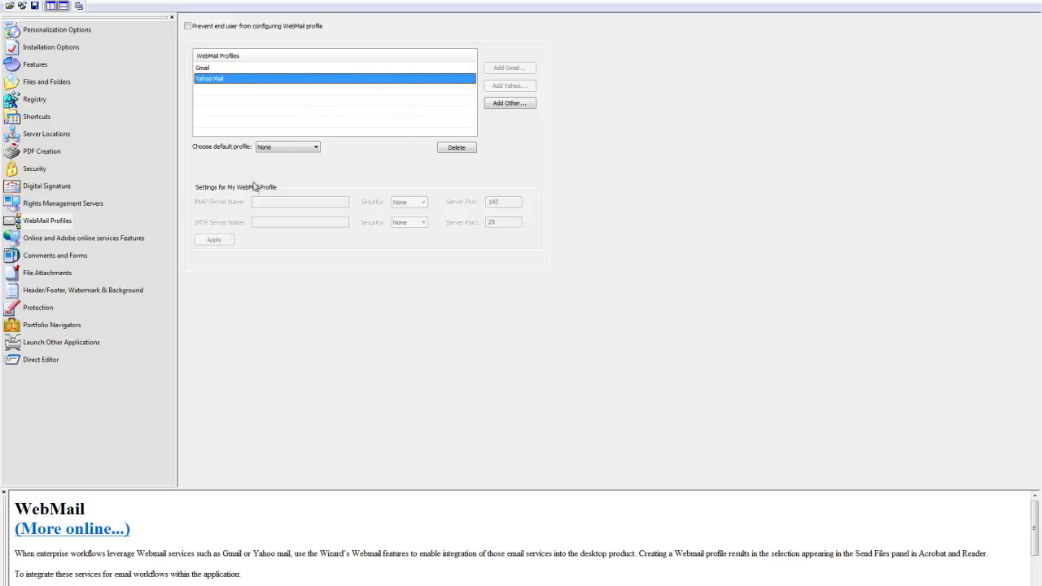
# Start another webmail profile with the IMAP server name imap.globalcorpdemo.com and SSL security
pyautogui.click(503, 106)
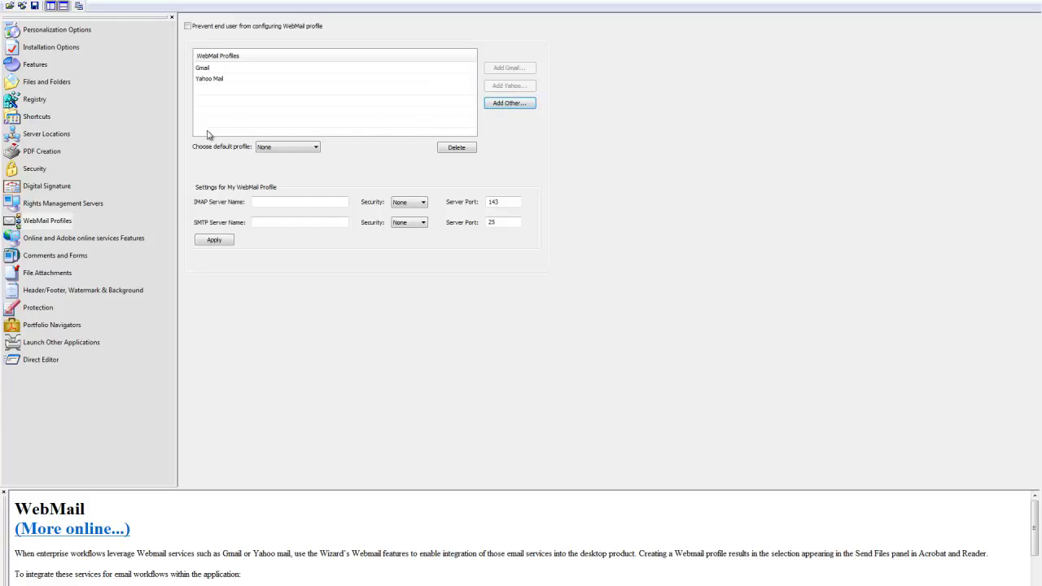
pyautogui.click(263, 203)
pyautogui.write('demo.com')
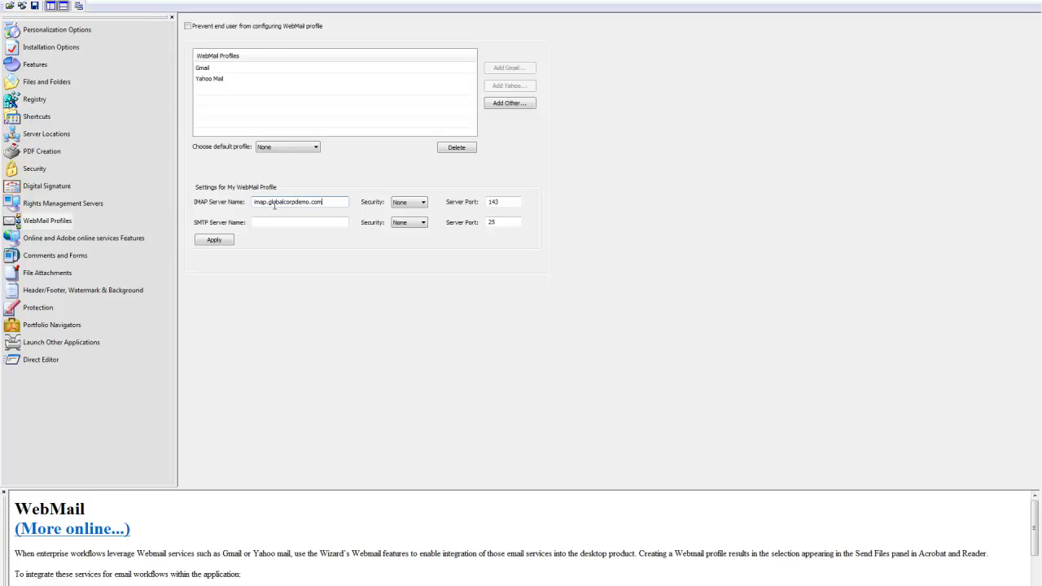
pyautogui.click(404, 204)
pyautogui.click(400, 226)
# Set the new webmail profile's SMTP server name to smtp.globalcorpdemo.com with SSL security and apply the profile
pyautogui.click(301, 222)
pyautogui.write('smtp.globalcorp')
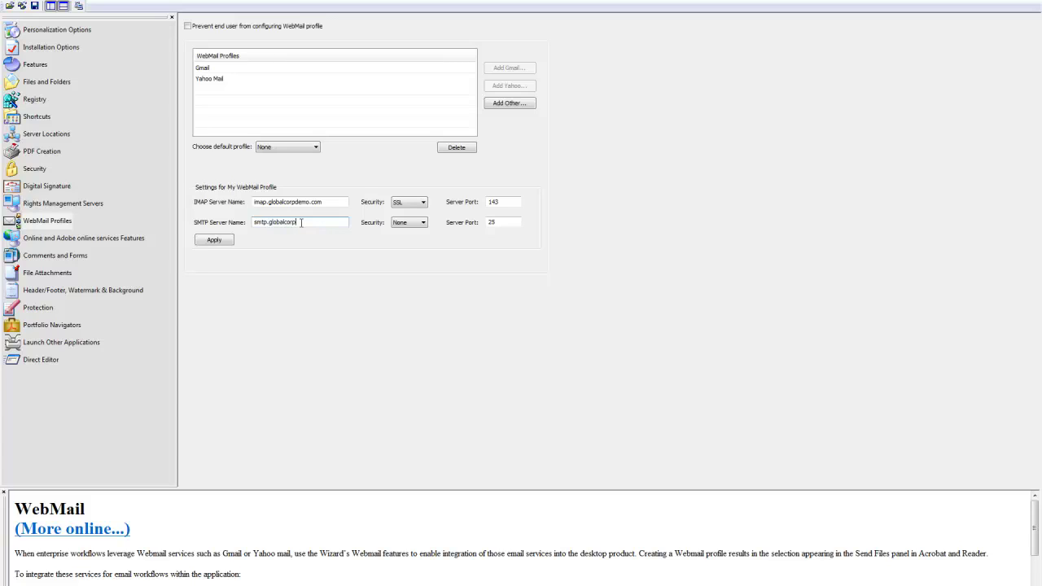
pyautogui.write('demo.com')
pyautogui.click(399, 224)
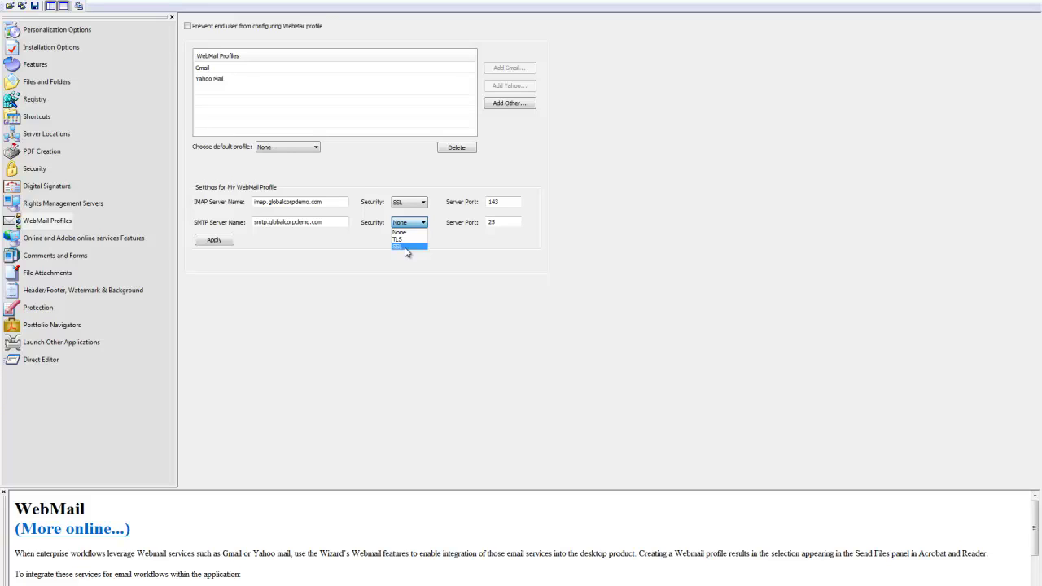
pyautogui.click(406, 247)
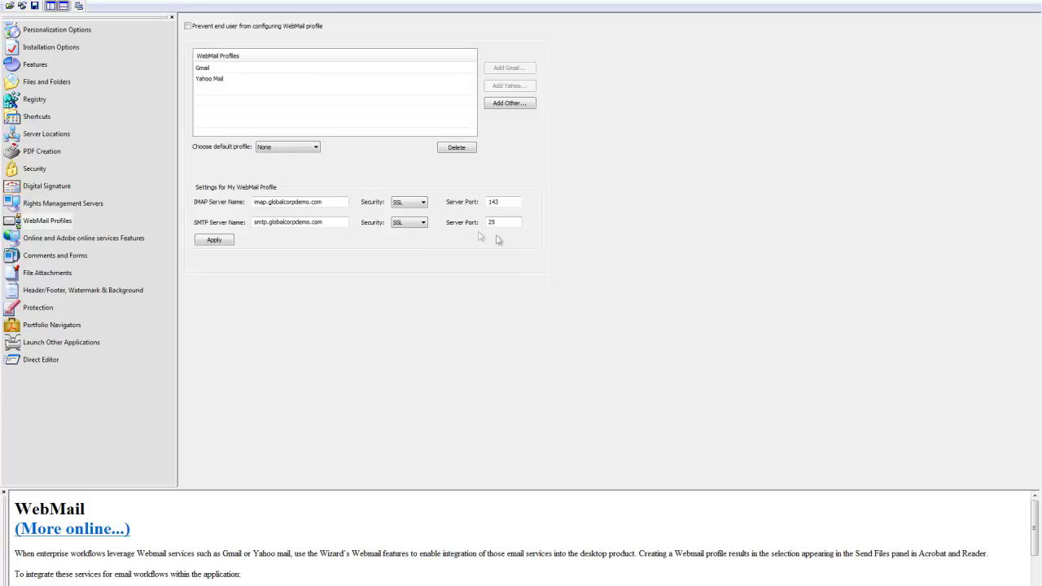
pyautogui.click(214, 240)
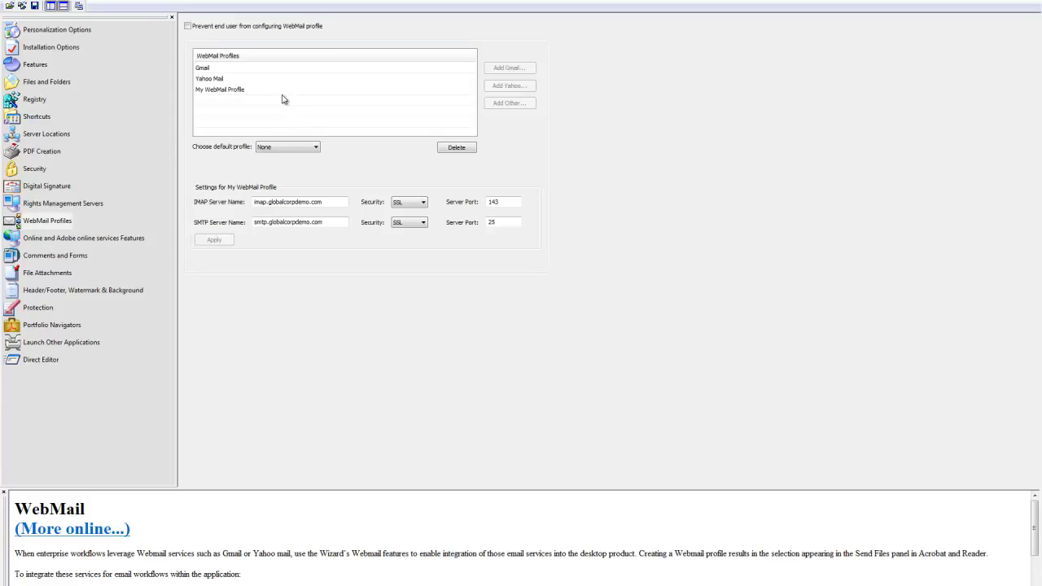
# In the online features settings, disable product updates, registration, Help > Digital Editions, the Product Improvement Program and viewing of PDF with Ads
pyautogui.click(120, 241)
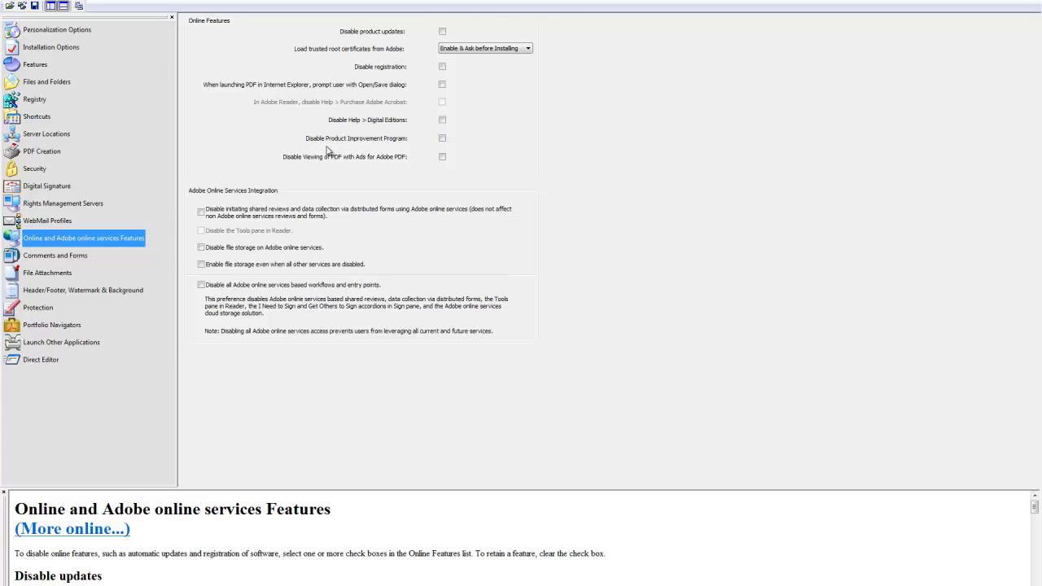
pyautogui.click(443, 31)
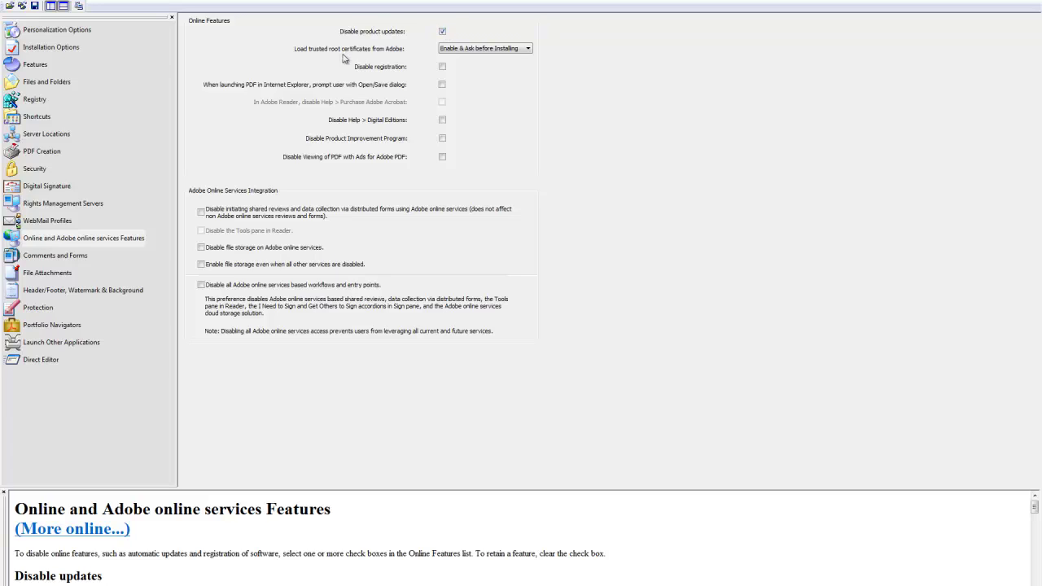
pyautogui.click(521, 51)
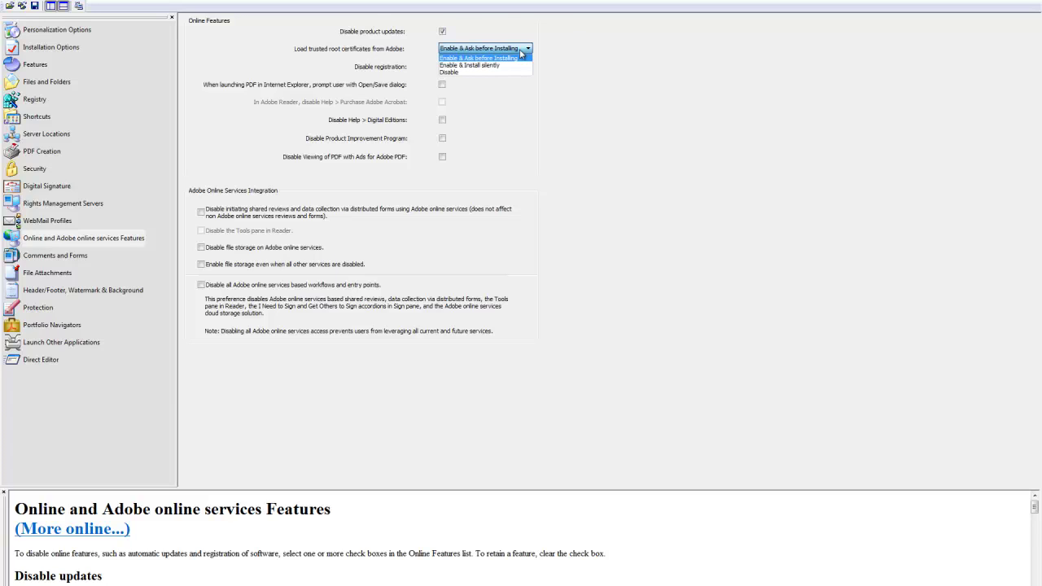
pyautogui.click(589, 51)
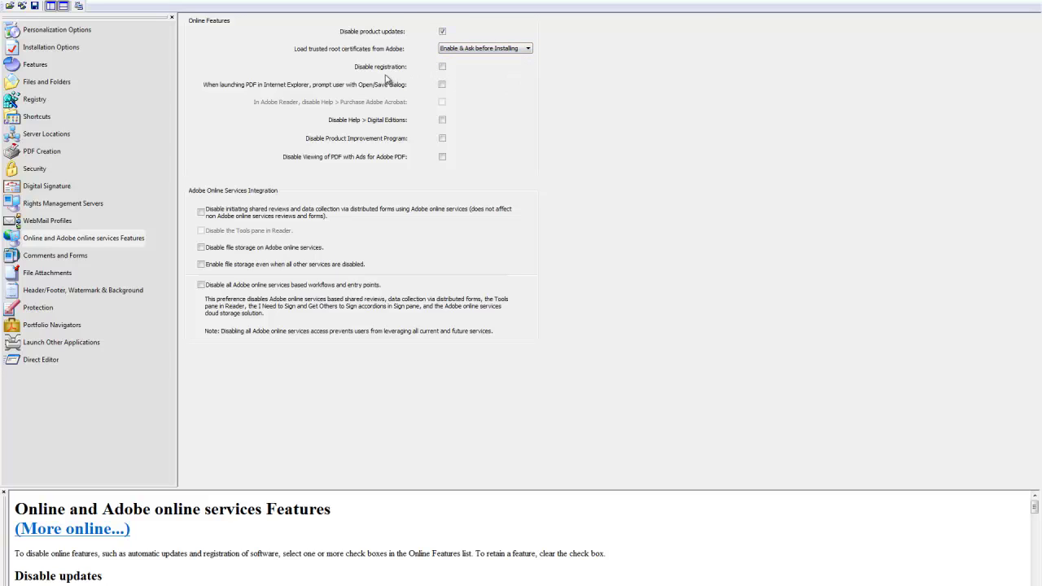
pyautogui.click(442, 68)
pyautogui.click(442, 120)
pyautogui.click(442, 139)
pyautogui.click(443, 157)
# Try disabling all Adobe online services workflows, shared reviews and data collection, and file storage on Adobe online services
pyautogui.click(202, 285)
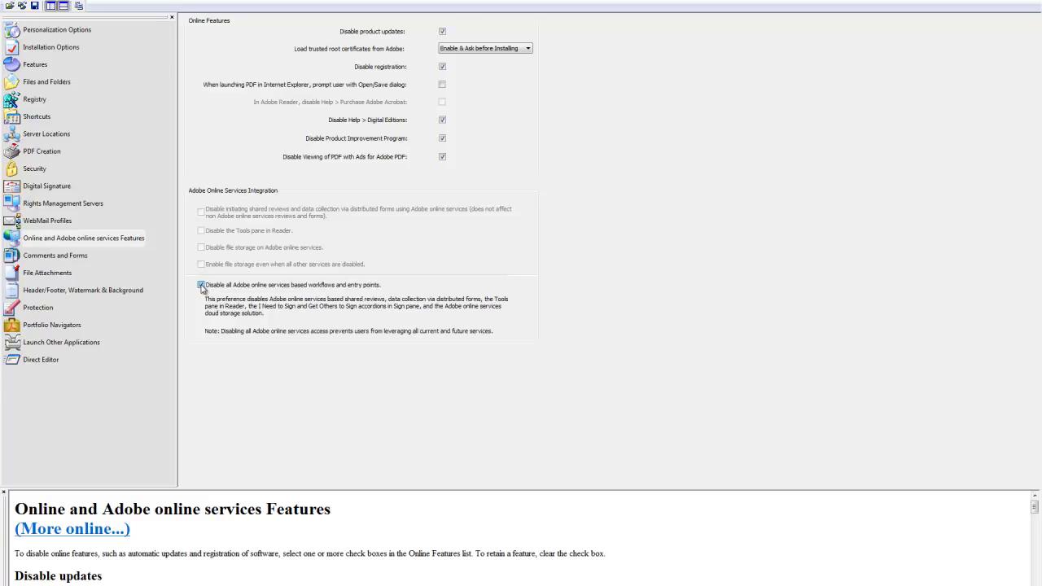
pyautogui.click(201, 285)
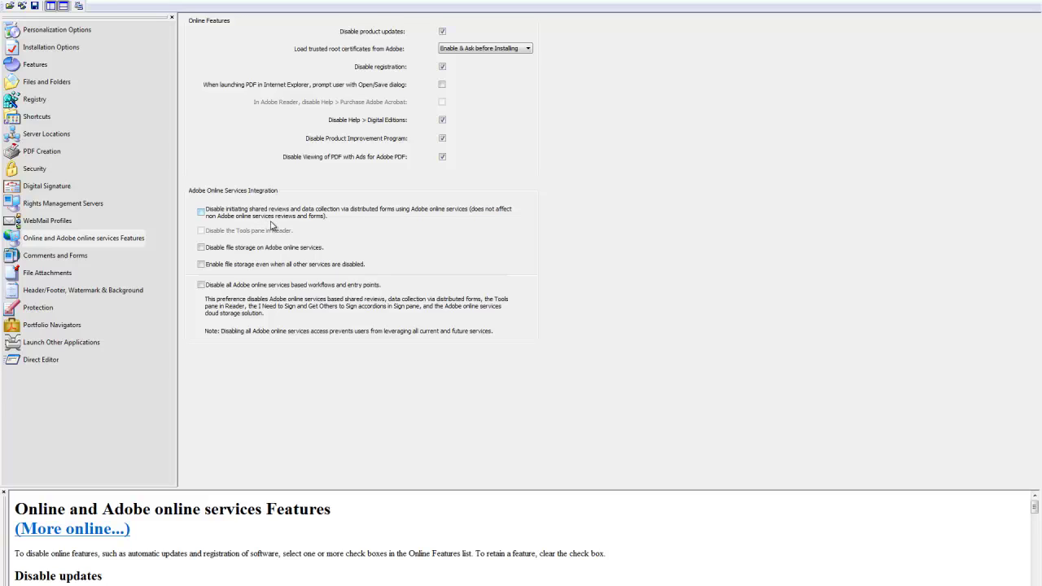
pyautogui.click(203, 214)
pyautogui.click(201, 214)
pyautogui.click(203, 249)
pyautogui.click(202, 249)
# Enable file storage even when all other Adobe online services are disabled
pyautogui.click(201, 265)
# Examine the Comments and Forms options for auto-complete, disabling shared reviews, shared review server types and distribution methods
pyautogui.click(66, 258)
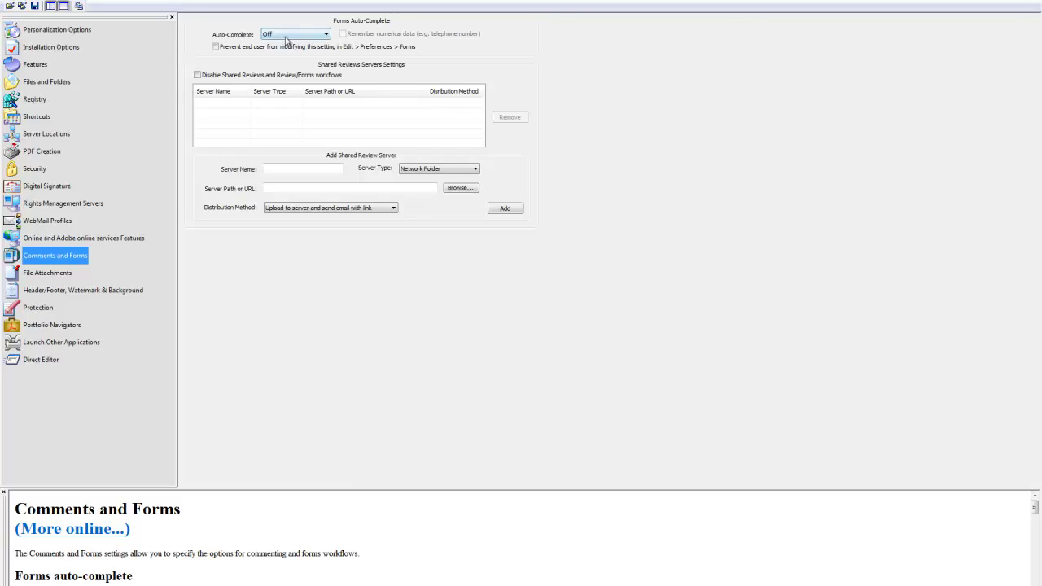
pyautogui.click(302, 36)
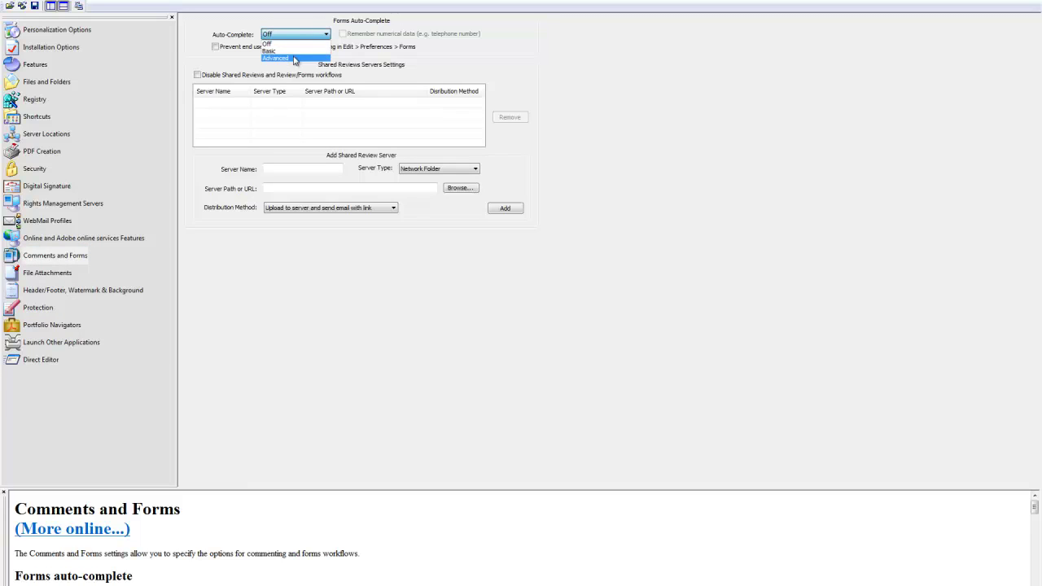
pyautogui.click(301, 33)
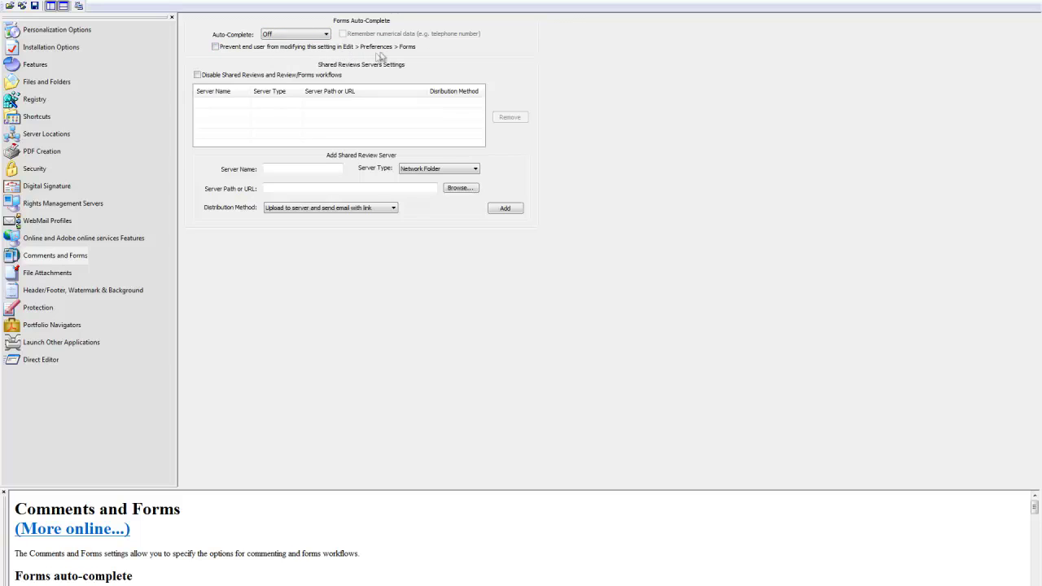
pyautogui.click(197, 75)
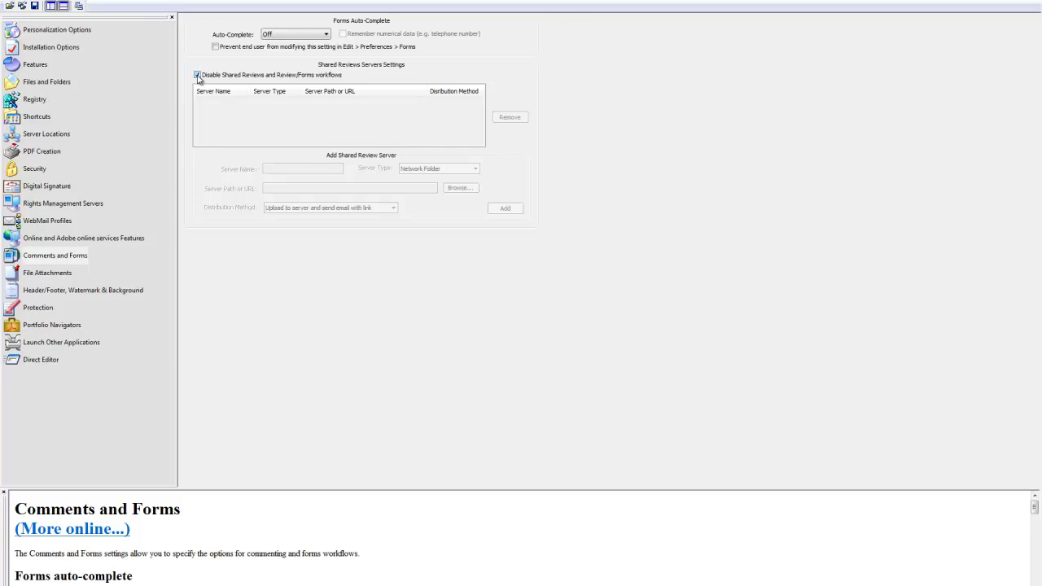
pyautogui.click(197, 75)
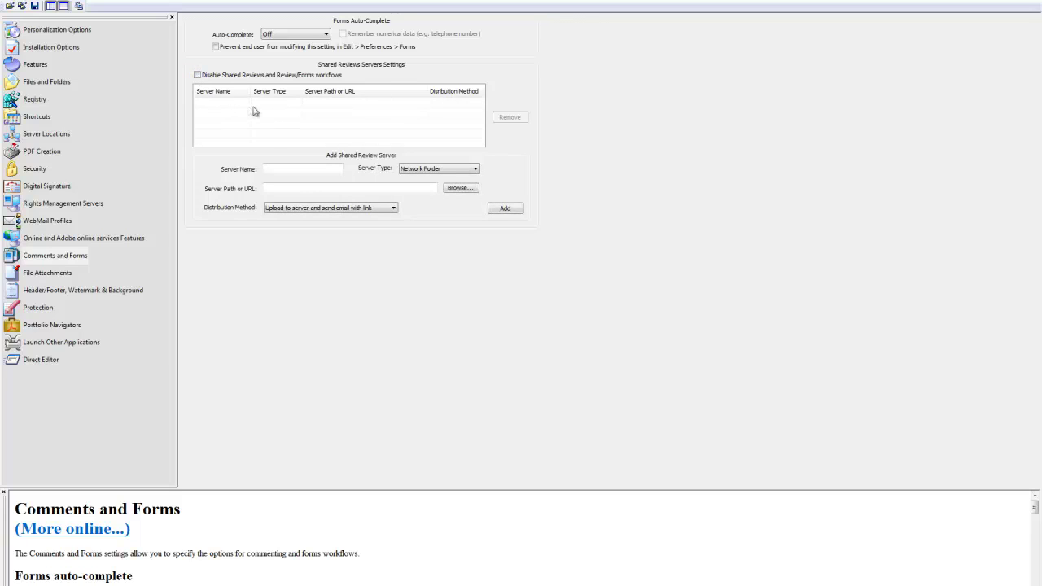
pyautogui.click(434, 168)
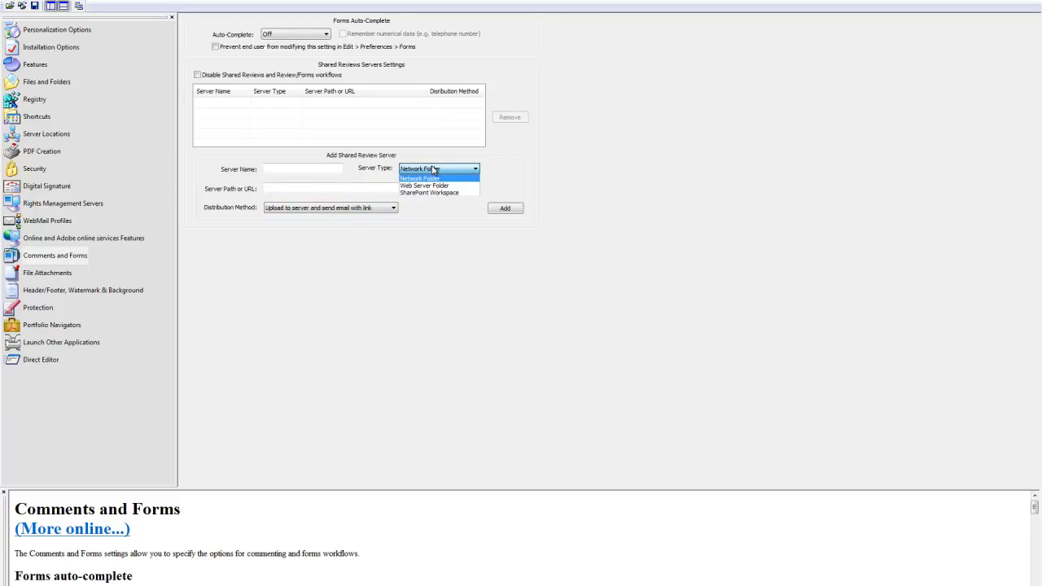
pyautogui.click(431, 214)
pyautogui.click(283, 211)
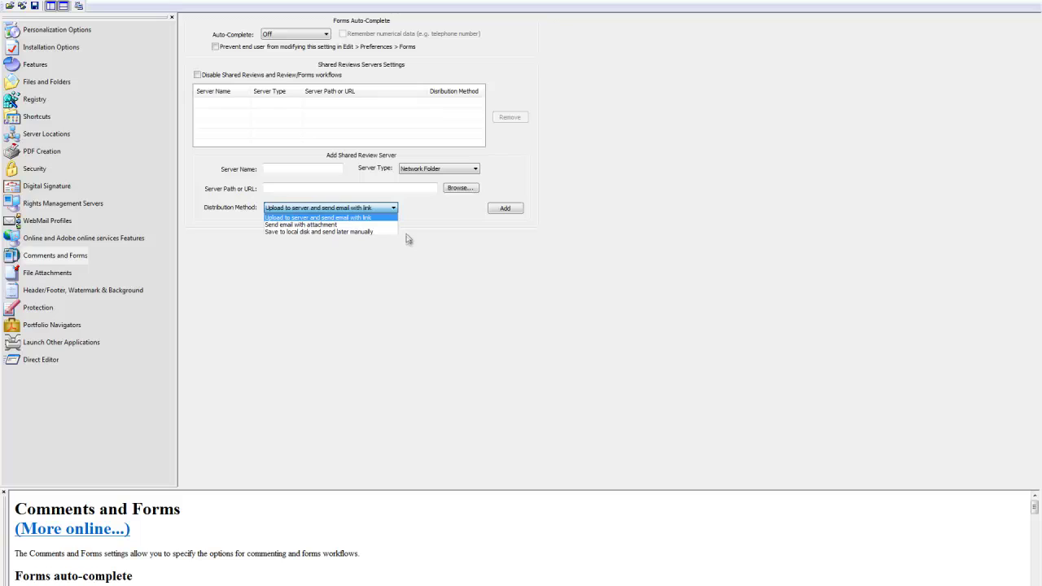
pyautogui.click(415, 235)
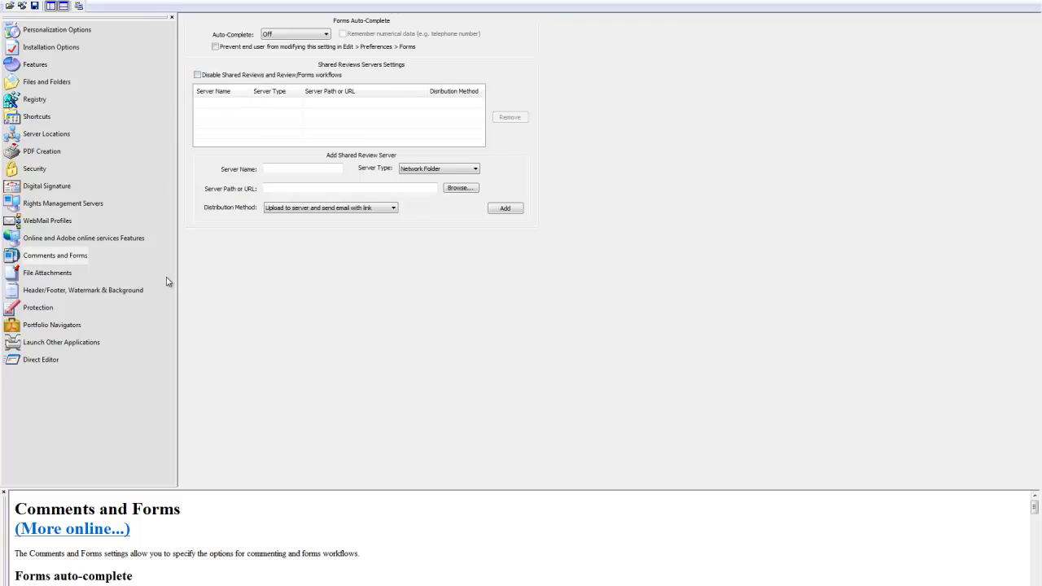
# Review the File Attachments restrictions and file type settings, plus the saved settings for Header/Footer, Watermark & Background
pyautogui.click(68, 278)
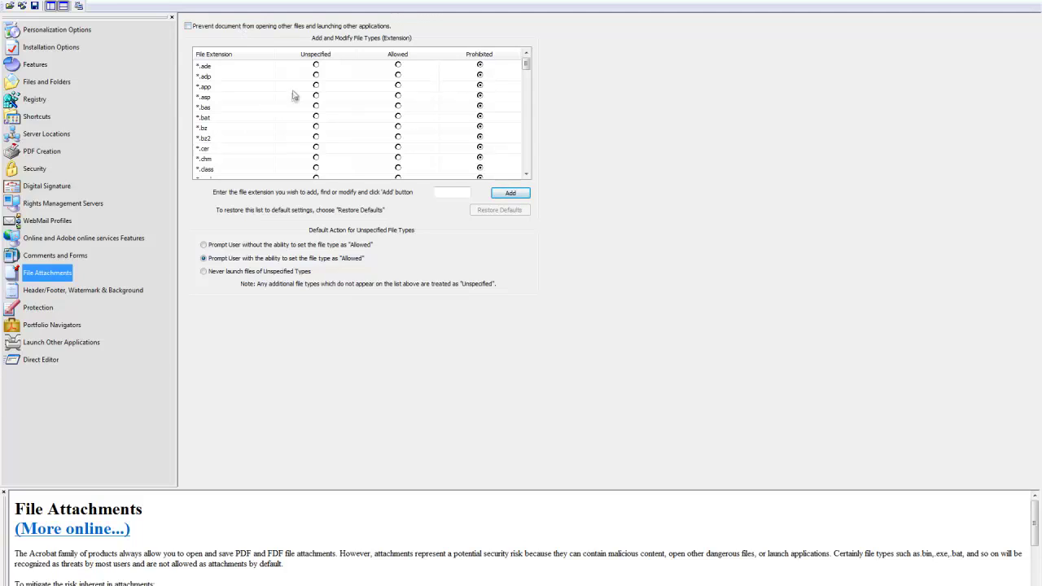
pyautogui.click(254, 31)
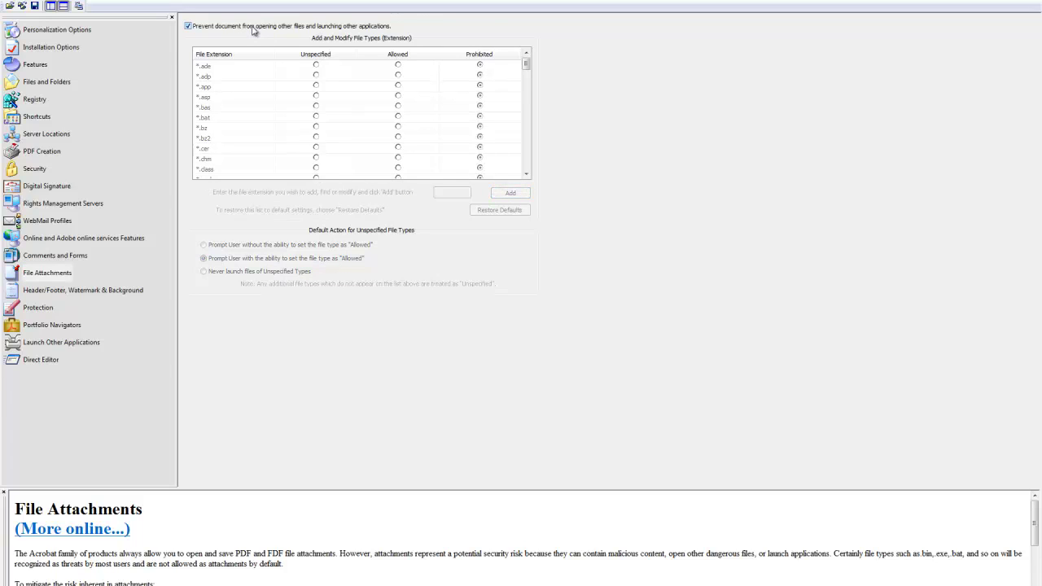
pyautogui.click(253, 31)
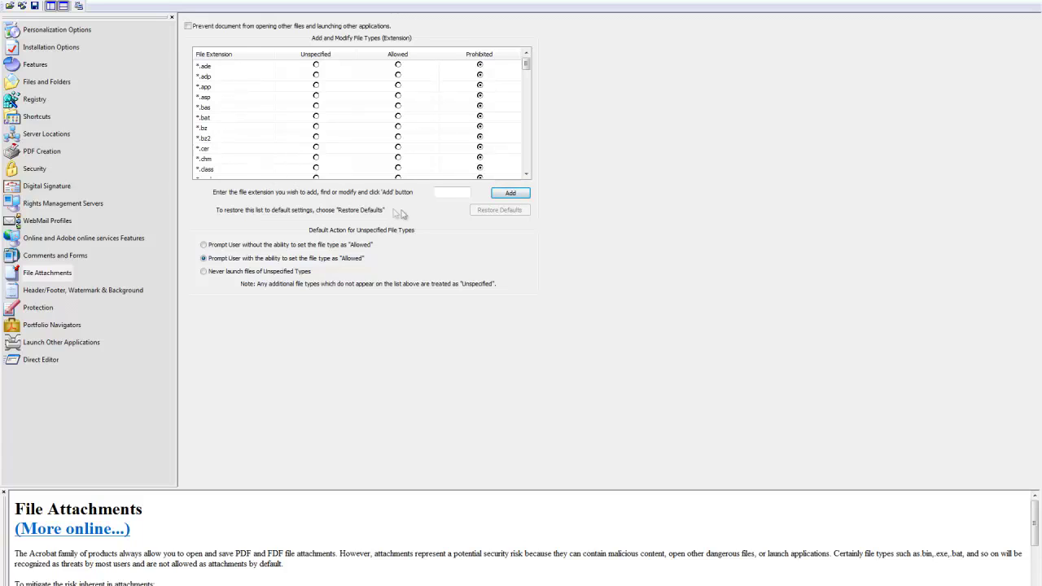
pyautogui.click(440, 193)
pyautogui.click(123, 288)
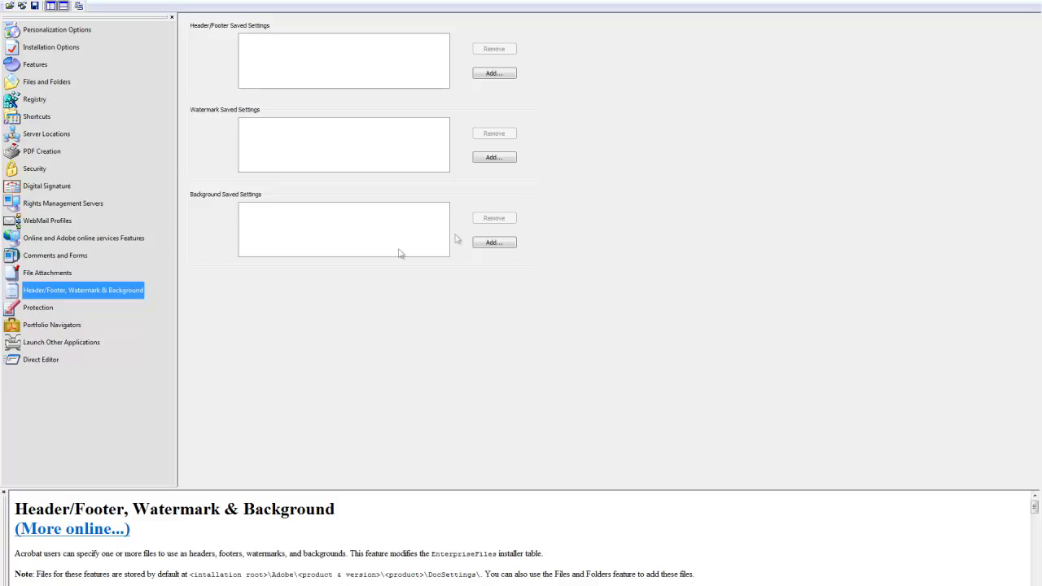
# In the Protection settings, enable removing hidden information when closing a document and when sending a document by email
pyautogui.click(48, 309)
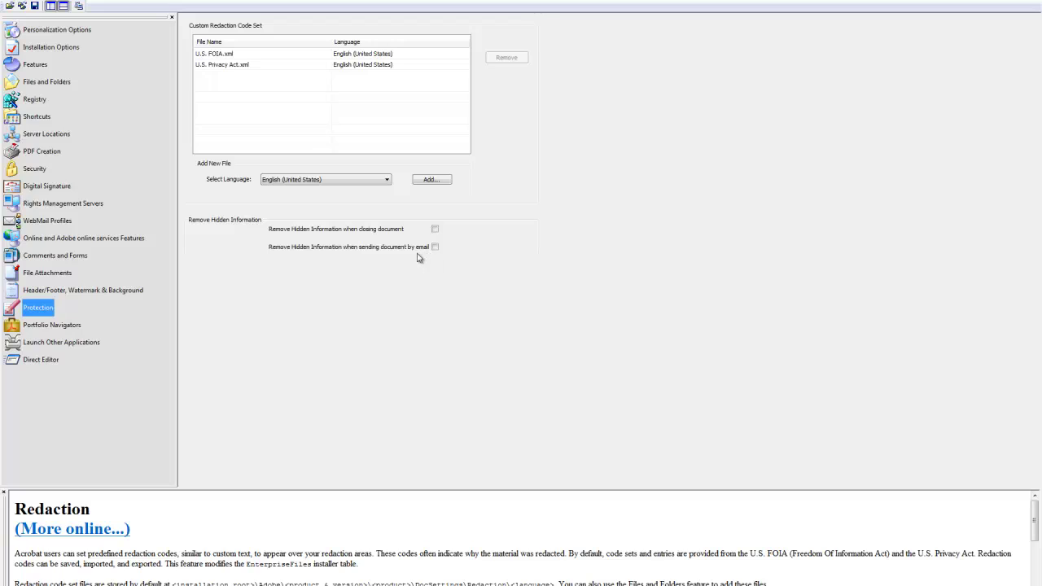
pyautogui.click(435, 230)
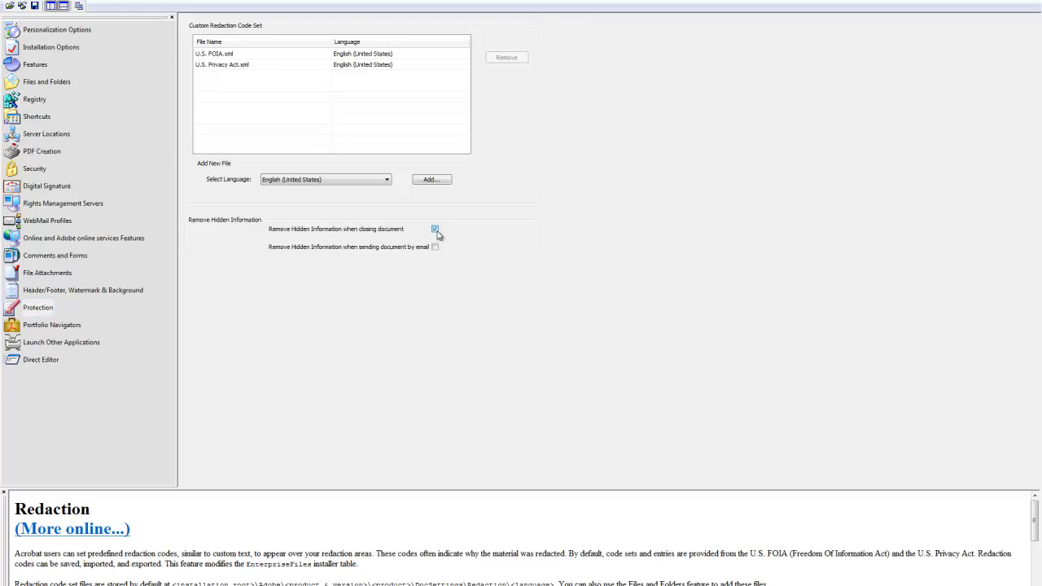
pyautogui.click(435, 247)
# View the Portfolio Navigators settings and save the customized installer package
pyautogui.click(65, 327)
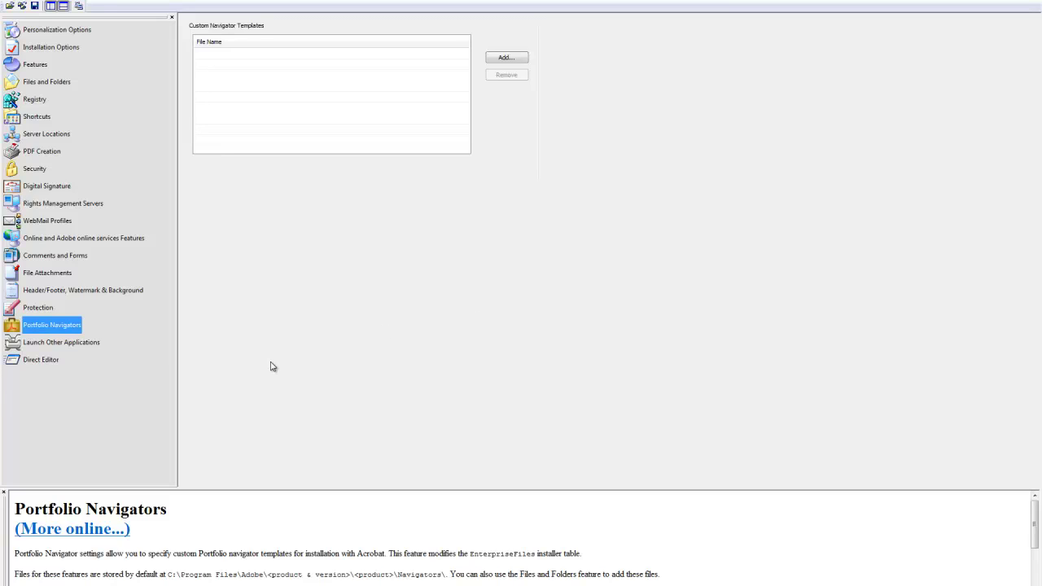
pyautogui.click(7, 0)
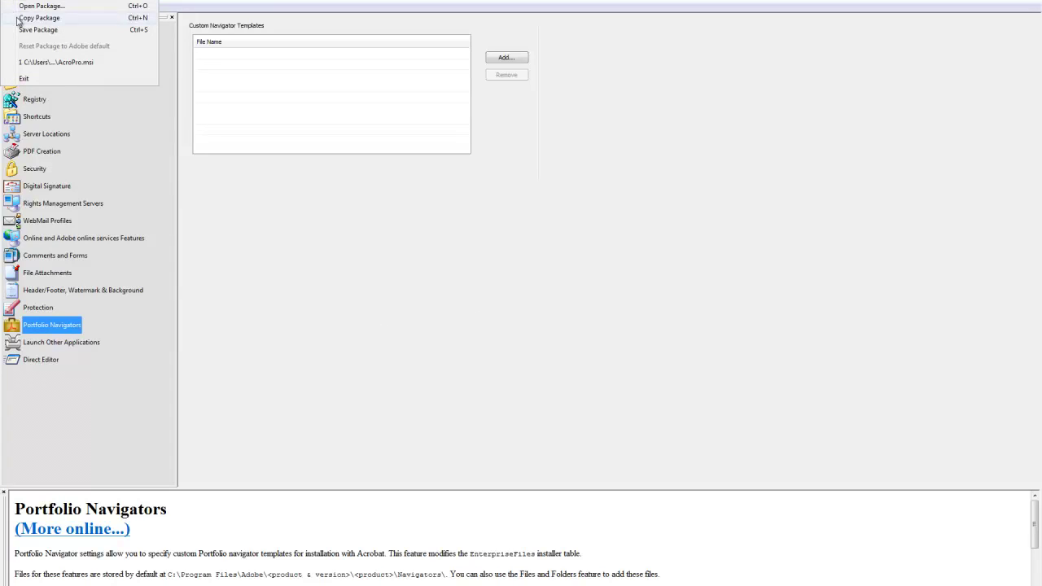
pyautogui.click(21, 30)
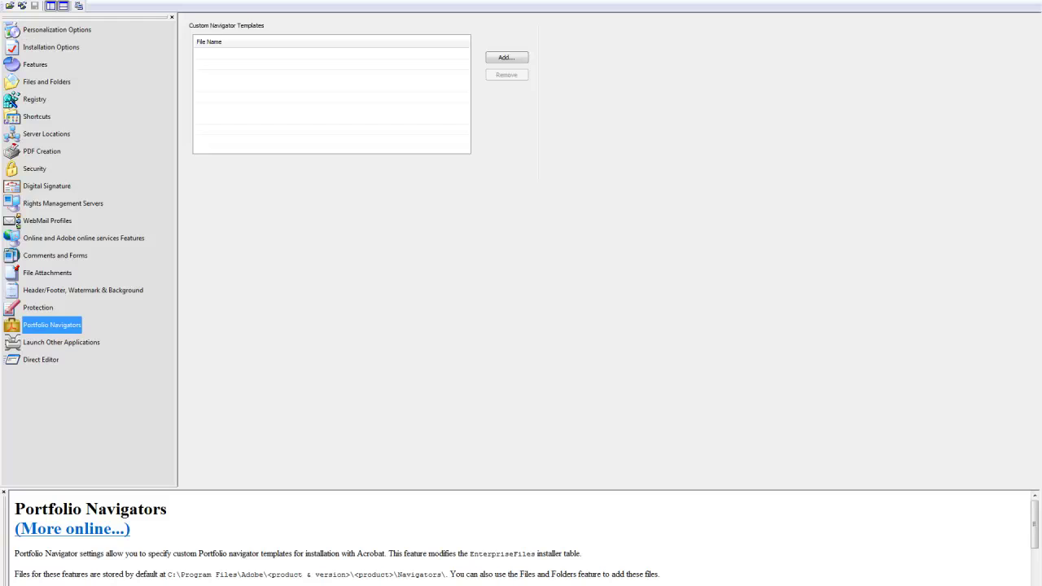
# Copy the package to the Desktop under the name Global Corp Demo Package, with the new package opening after copying
pyautogui.click(9, 0)
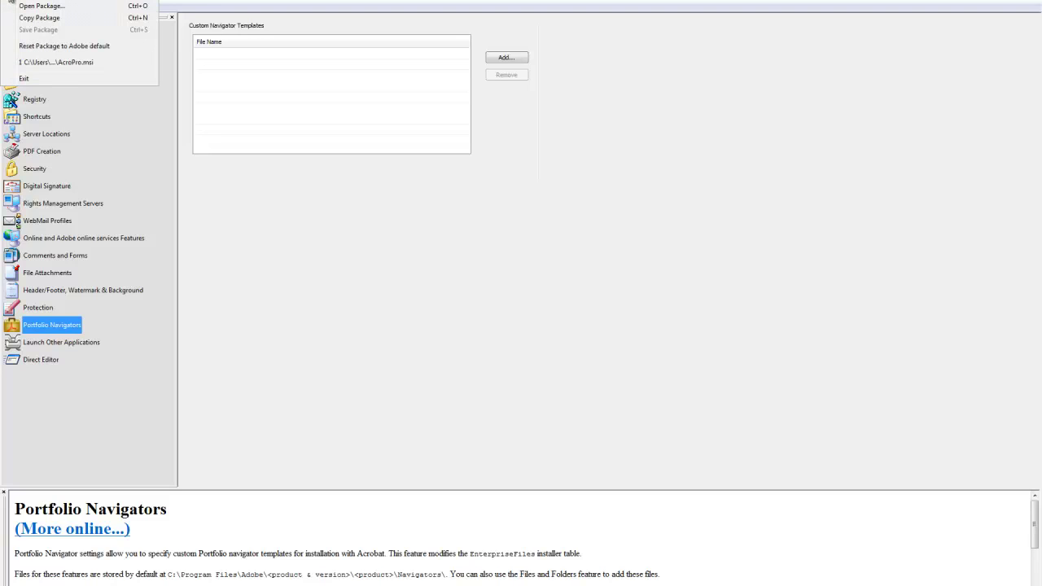
pyautogui.click(39, 17)
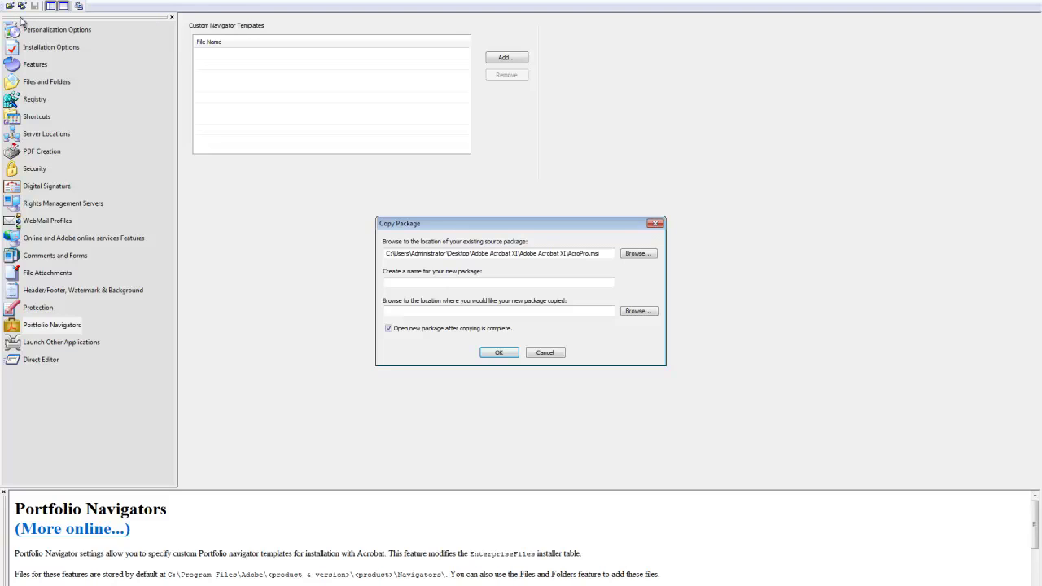
pyautogui.click(409, 282)
pyautogui.write('Global Corp Demo Package')
pyautogui.click(649, 315)
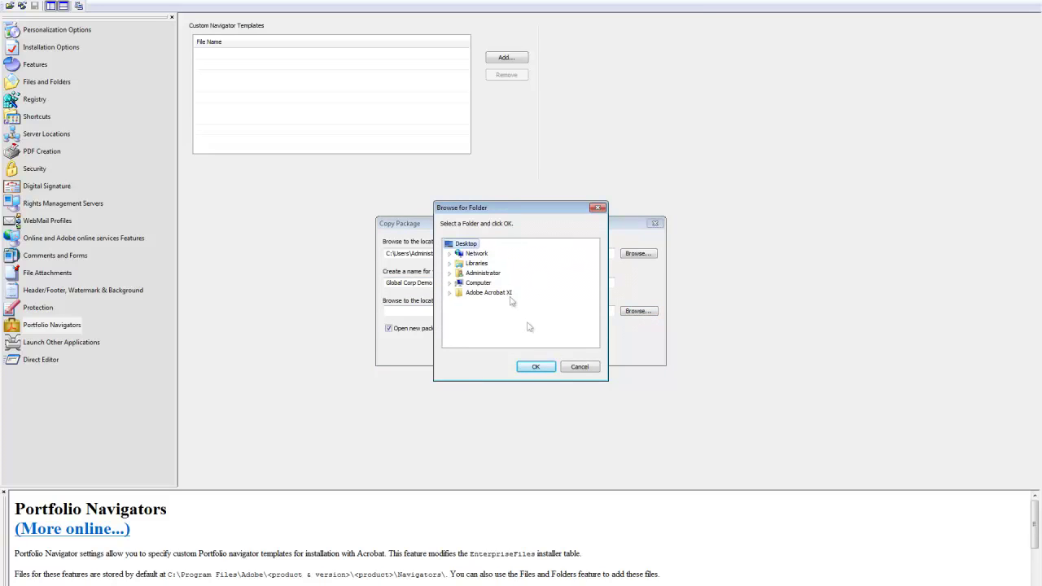
pyautogui.click(545, 373)
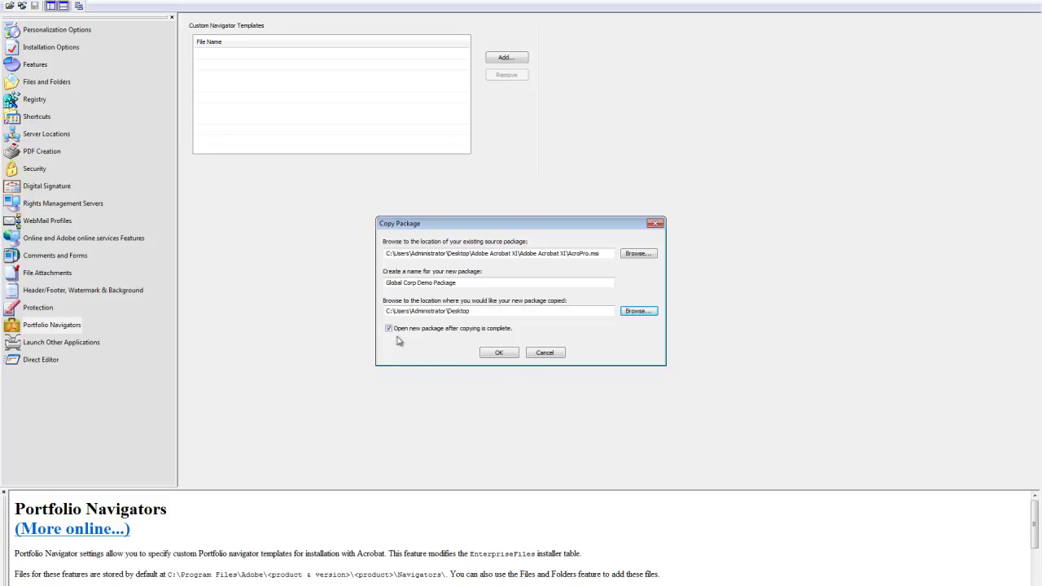
pyautogui.click(499, 353)
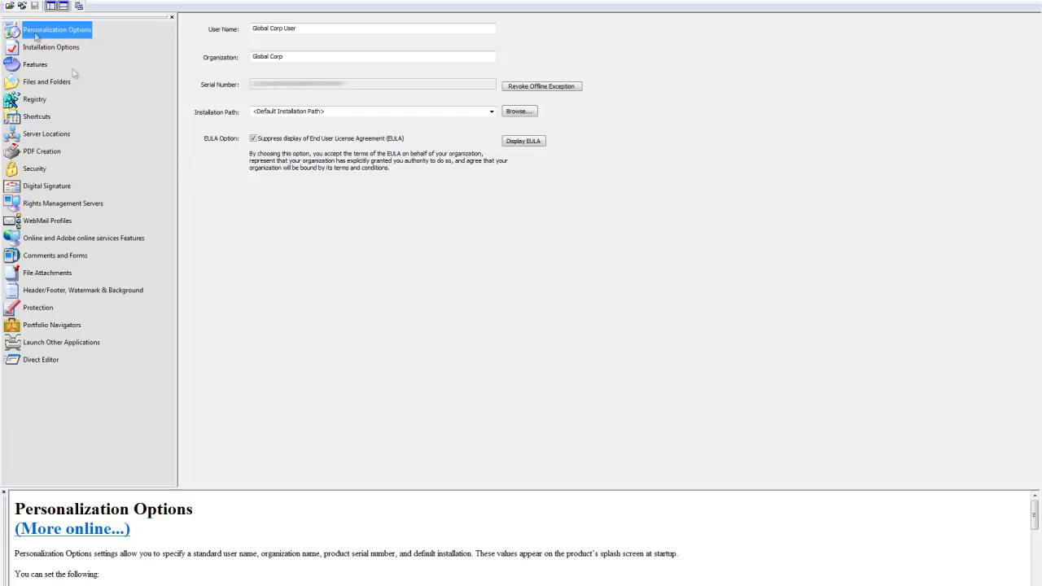
# Exit the customization wizard and open the Global Corp Demo Package folder on the desktop
pyautogui.click(13, 4)
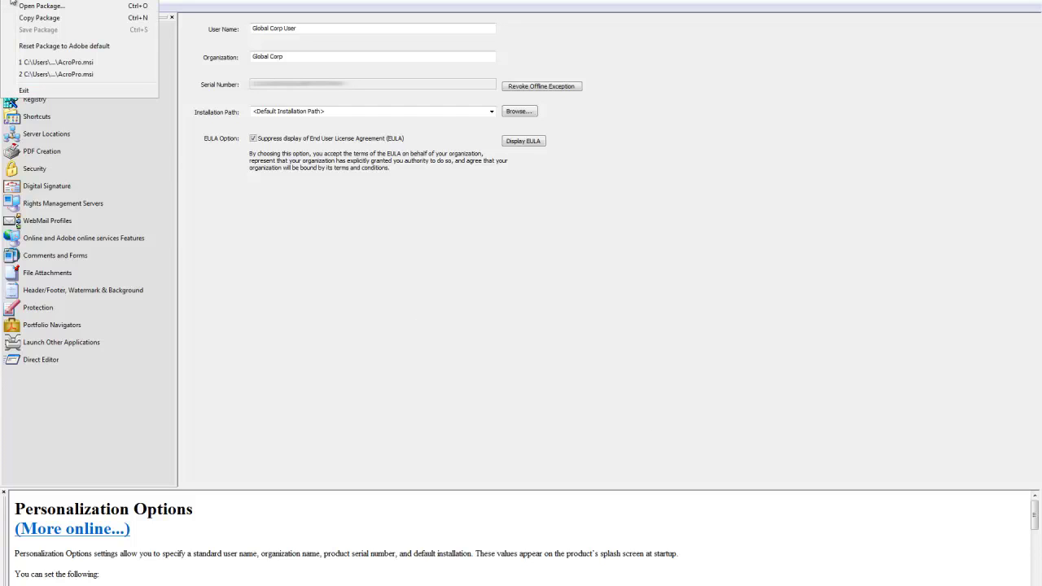
pyautogui.click(31, 92)
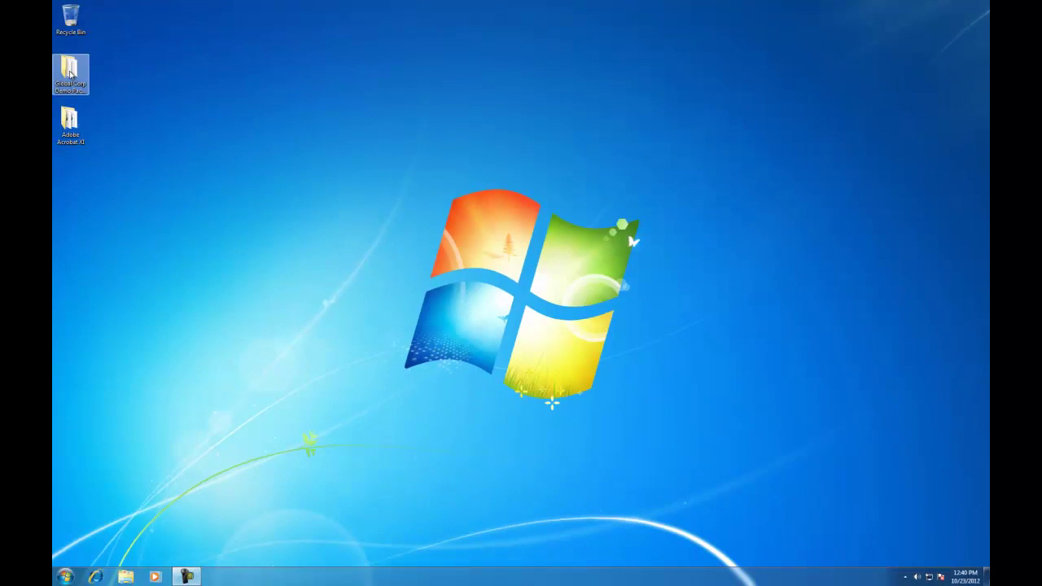
pyautogui.doubleClick(70, 73)
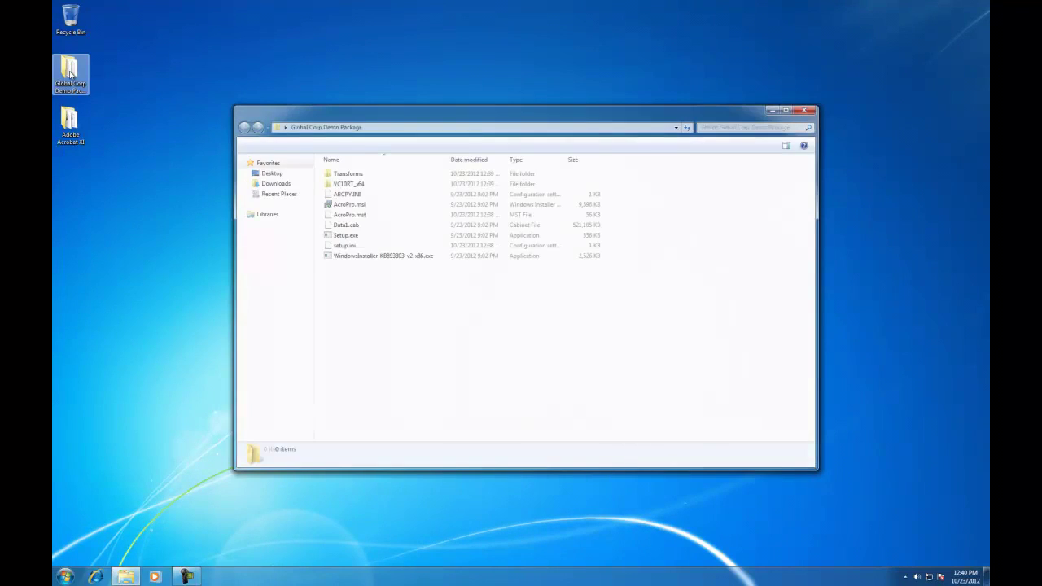
# Run the package's Setup.exe in English (United States), keeping the prefilled user and licence details and proceeding past the activation notice
pyautogui.doubleClick(345, 236)
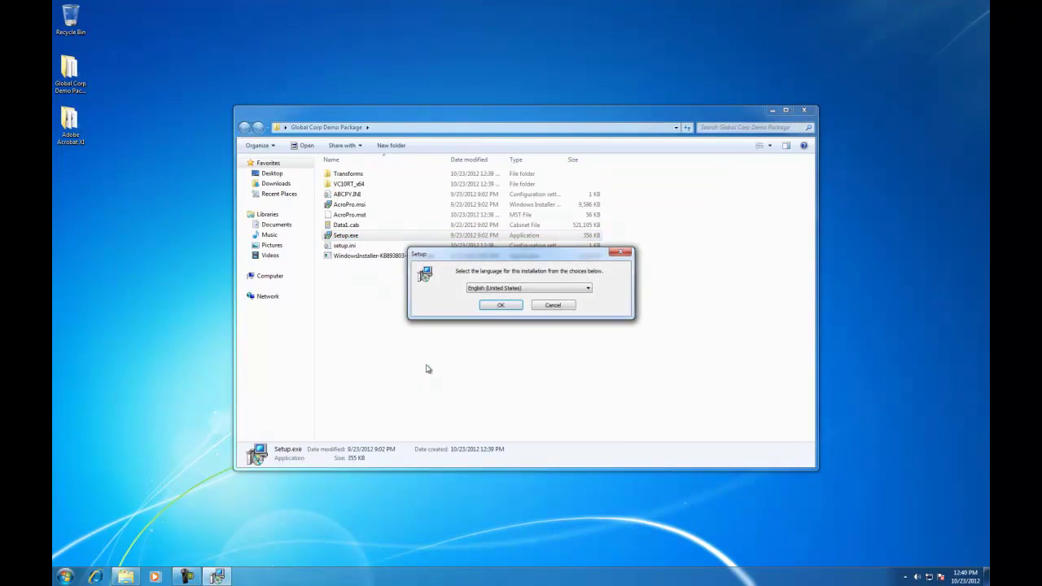
pyautogui.click(501, 305)
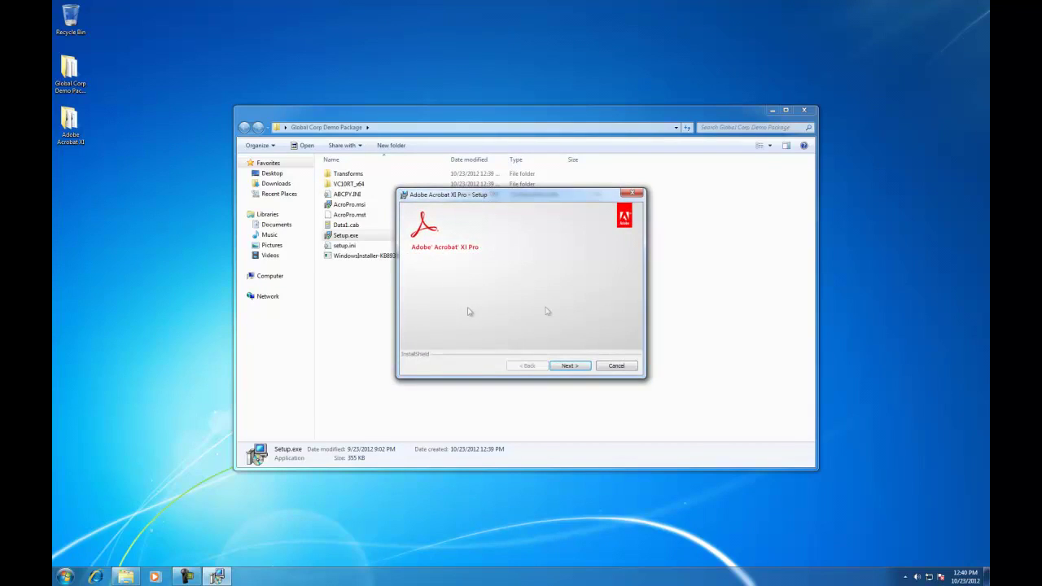
pyautogui.click(574, 366)
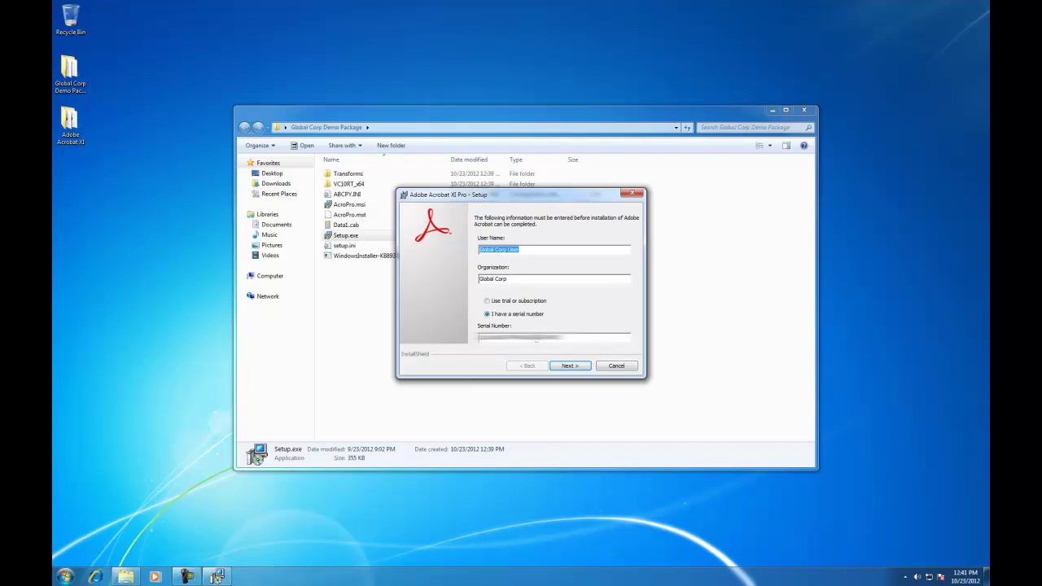
pyautogui.click(574, 366)
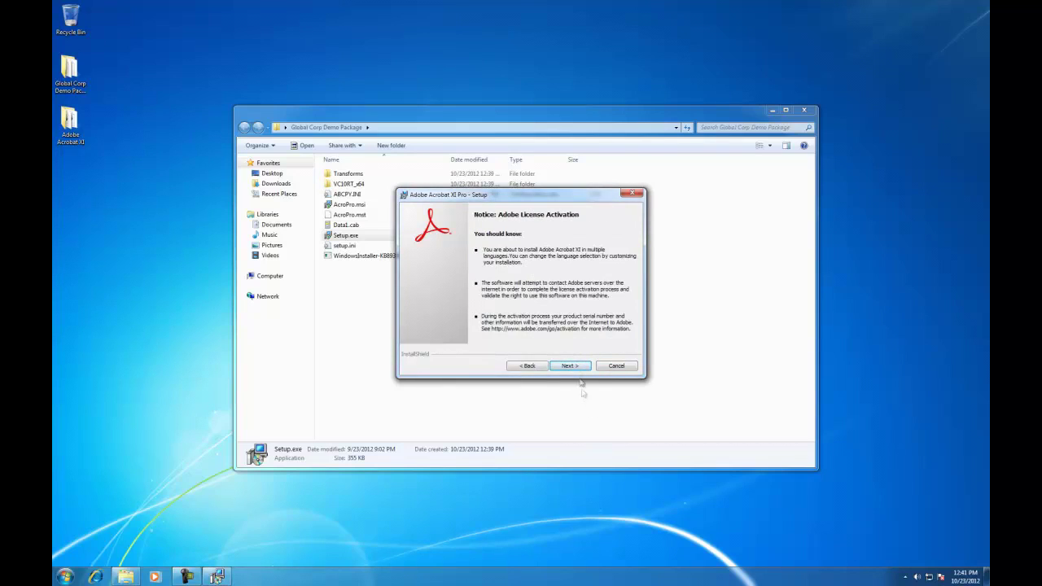
pyautogui.click(577, 367)
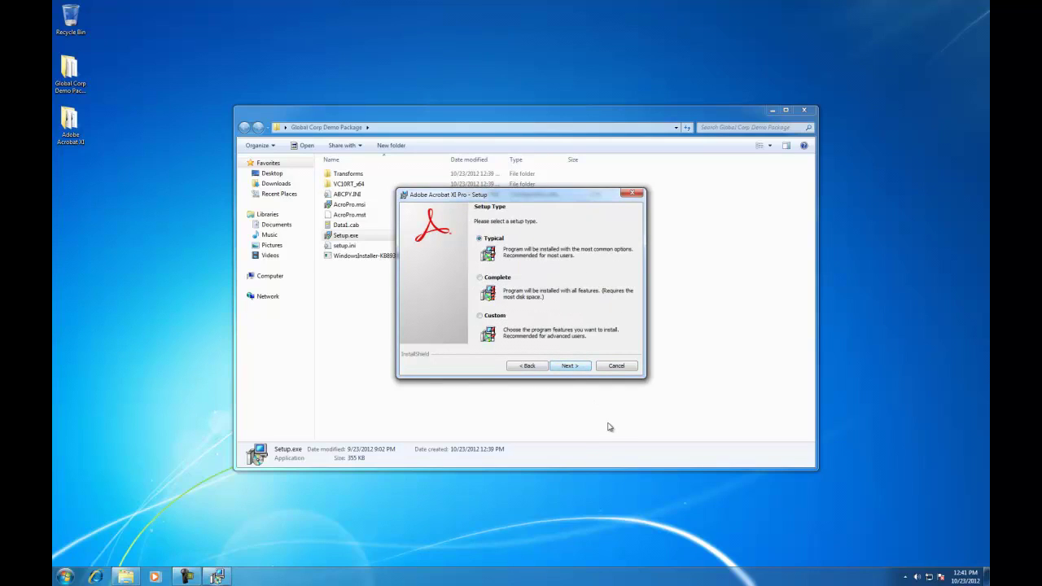
# Install Acrobat XI Pro with the Typical setup type in C:\Program Files\Adobe\Acrobat 11.0\ and finish the setup wizard
pyautogui.click(573, 368)
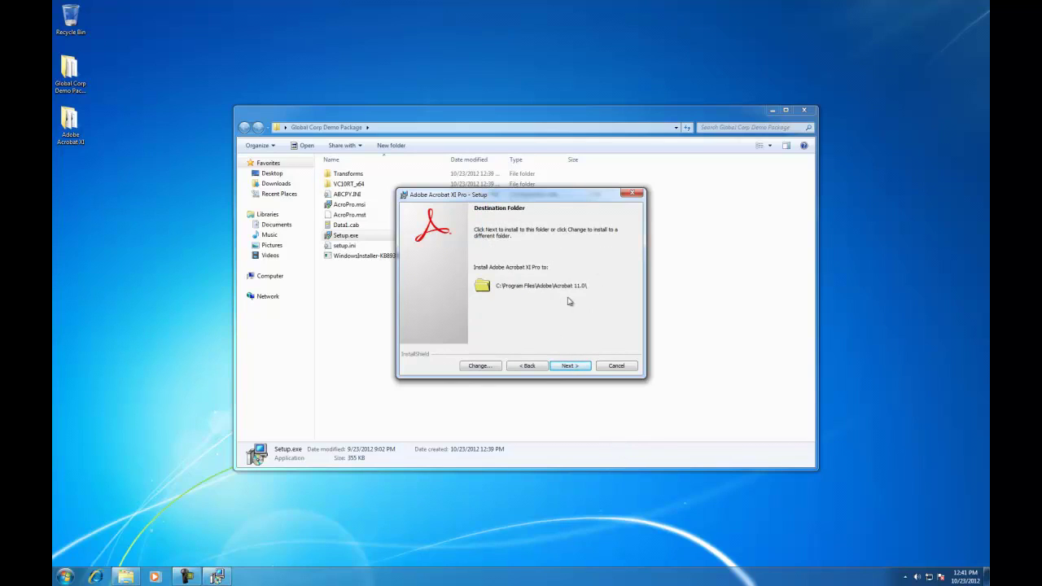
pyautogui.click(569, 366)
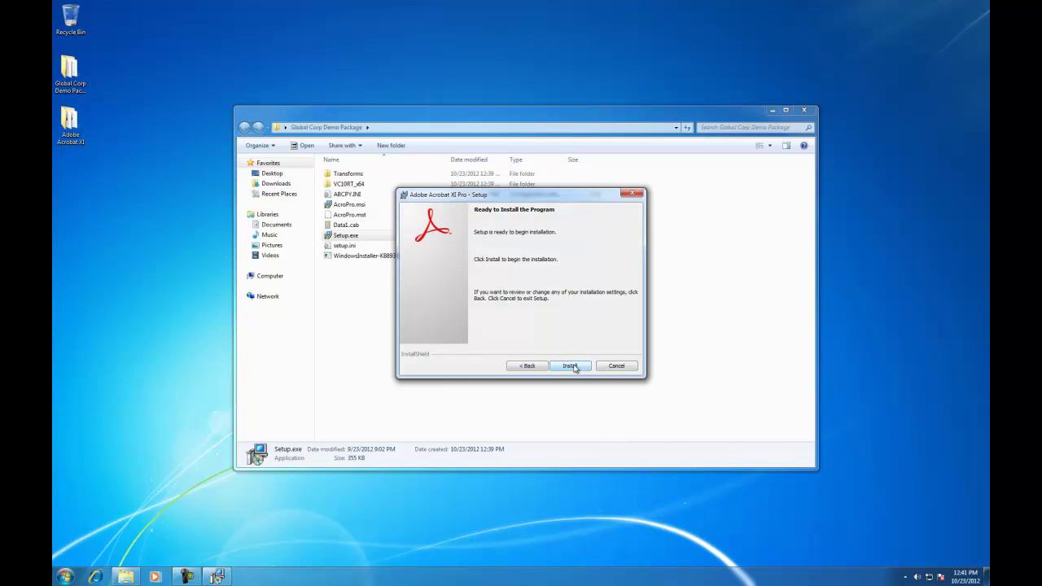
pyautogui.click(570, 366)
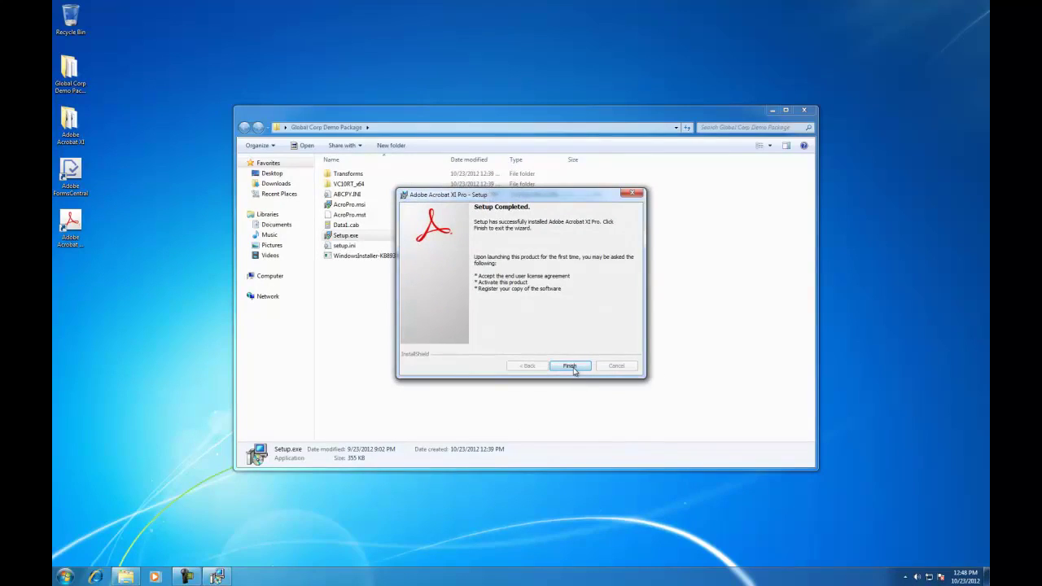
pyautogui.click(574, 370)
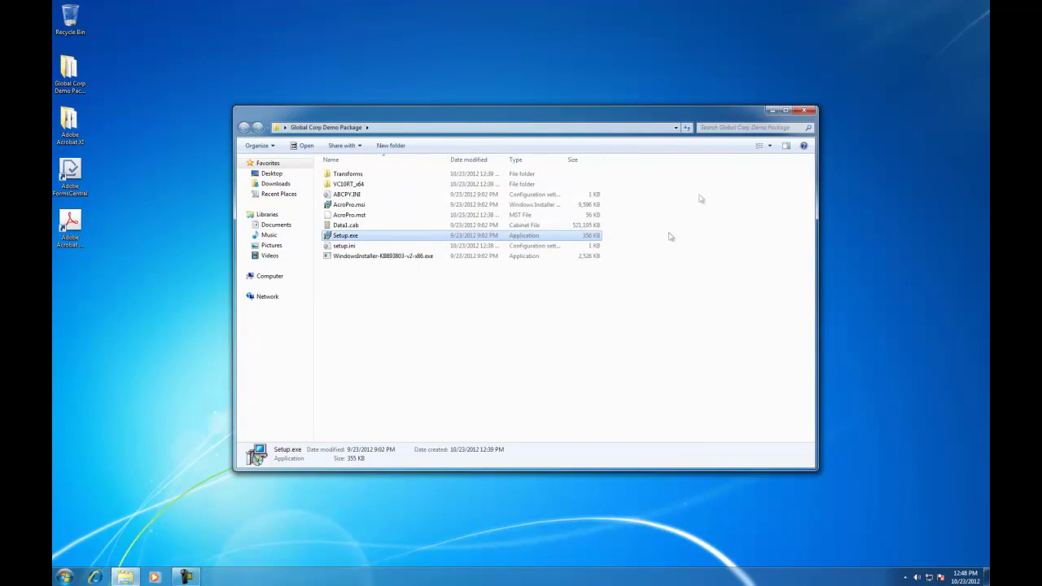
# Close the Global Corp Demo Package folder and launch Adobe Acrobat XI Pro from the desktop
pyautogui.click(802, 110)
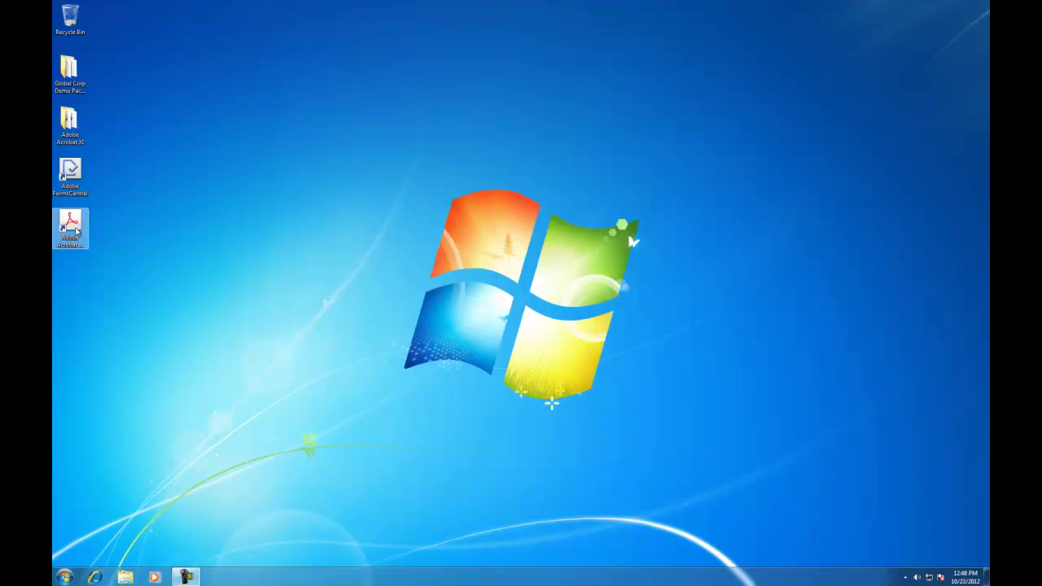
pyautogui.doubleClick(71, 226)
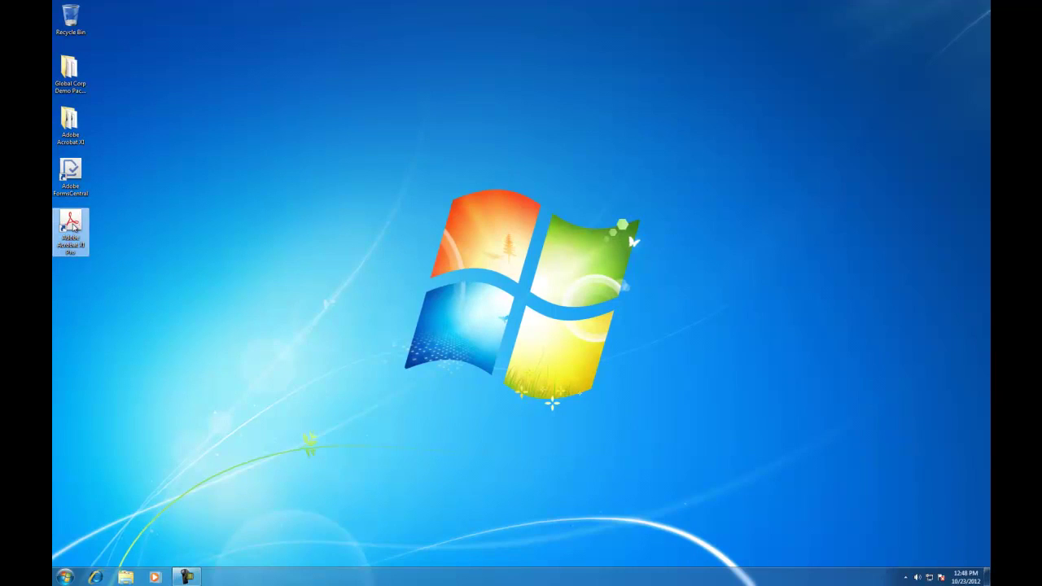